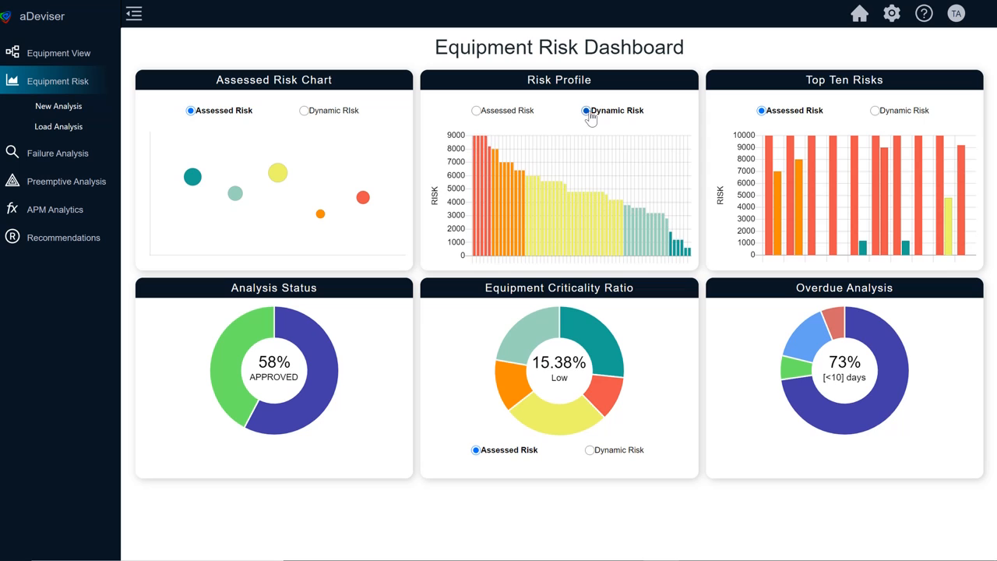
Step: Show the Top Ten Risks by Dynamic Risk and examine the segments of the Overdue Analysis, Equipment Criticality Ratio and Analysis Status charts
left_click(875, 112)
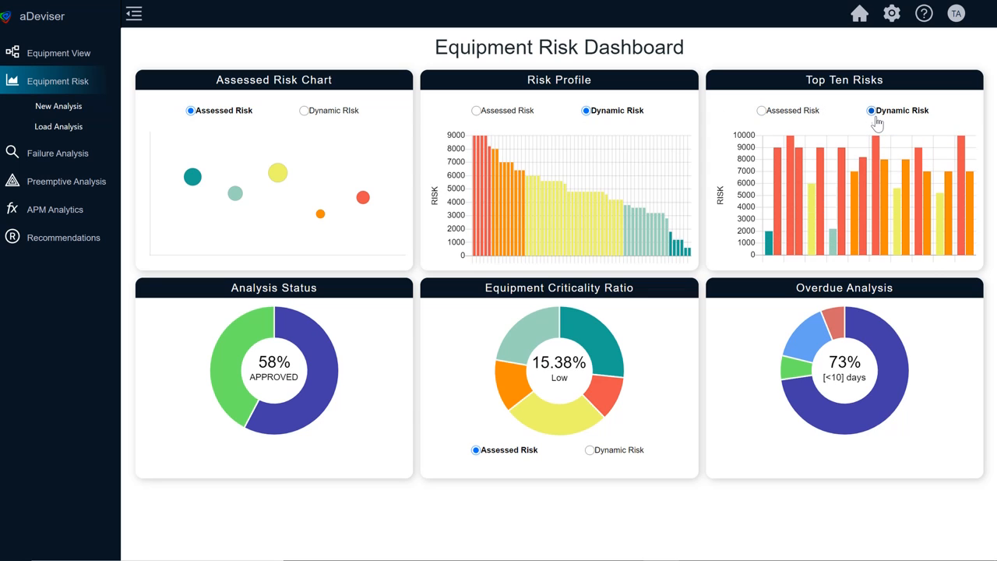
mouse_move(888, 340)
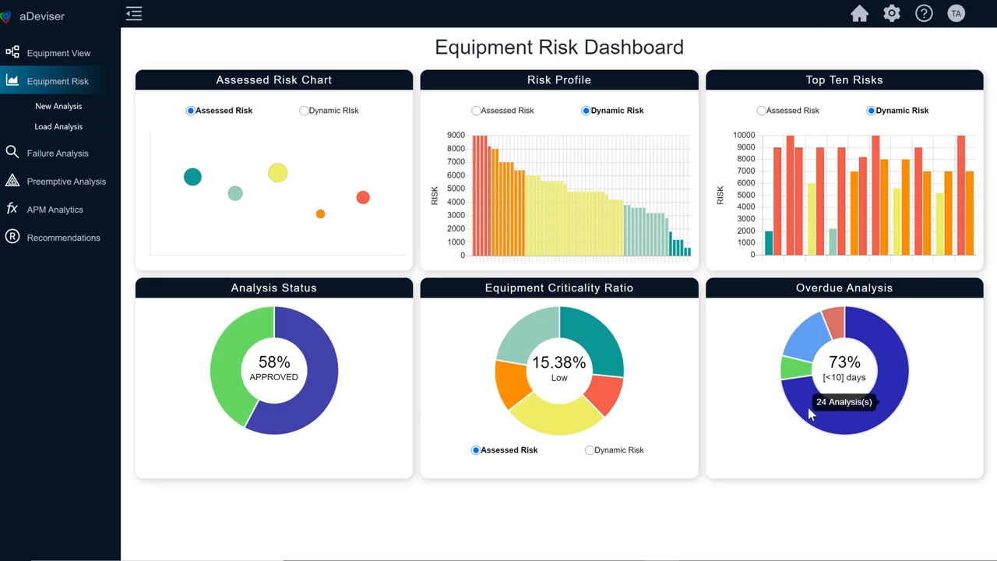
mouse_move(795, 349)
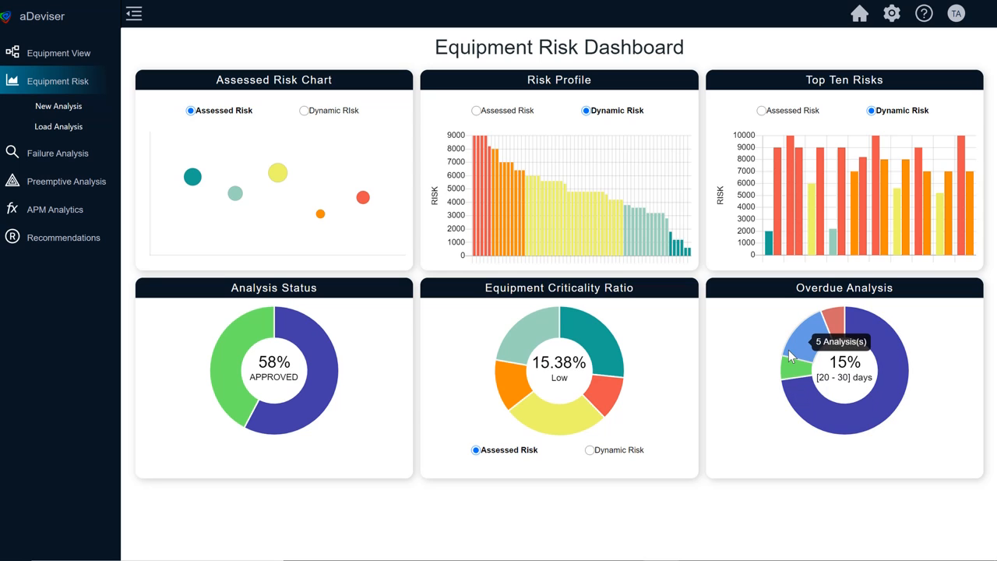
mouse_move(833, 318)
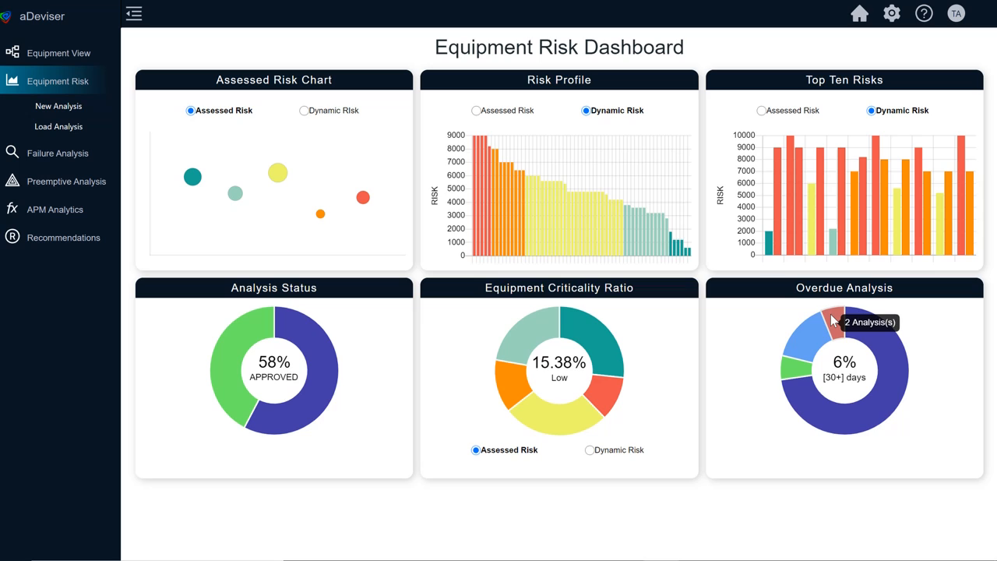
mouse_move(600, 345)
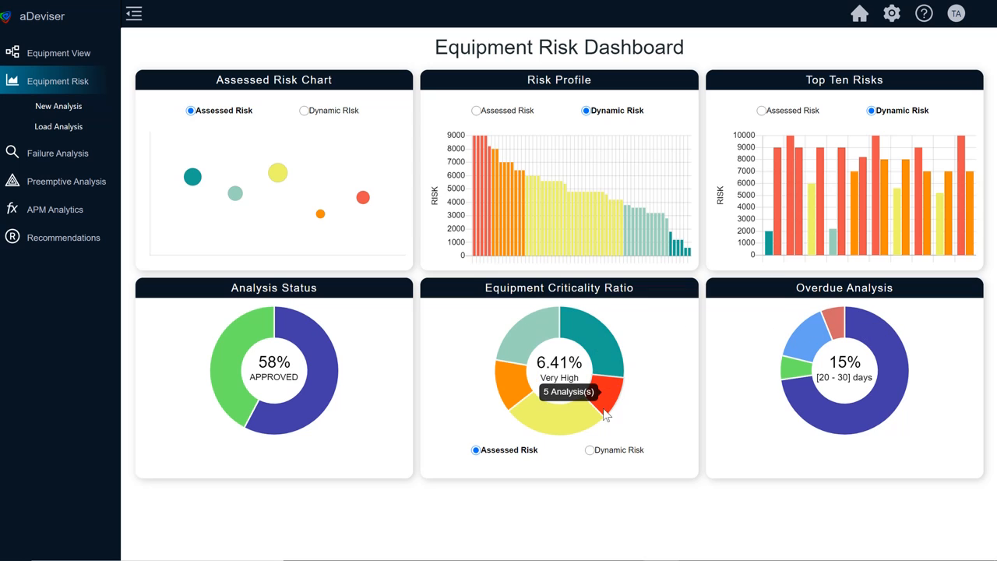
mouse_move(577, 420)
mouse_move(519, 349)
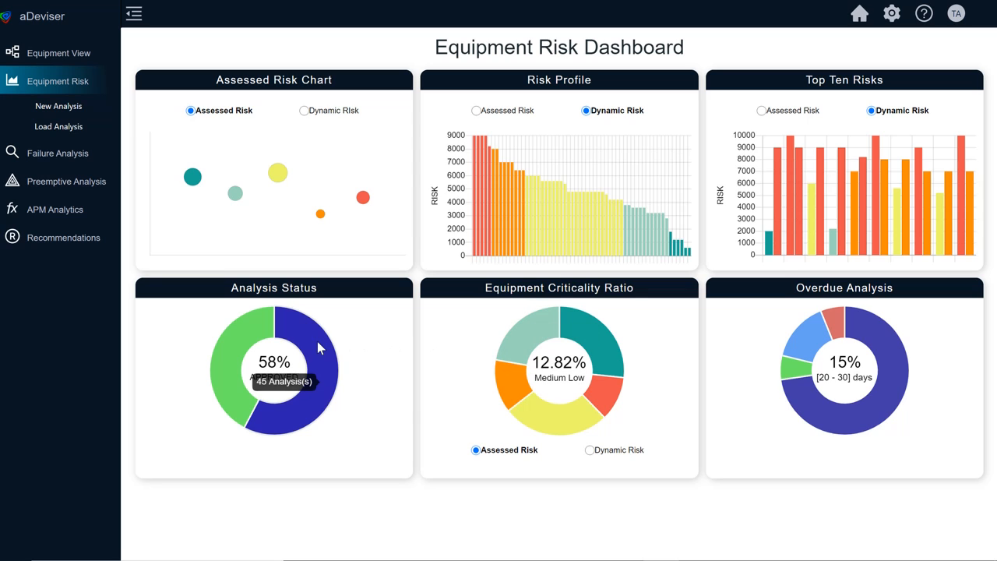
mouse_move(250, 335)
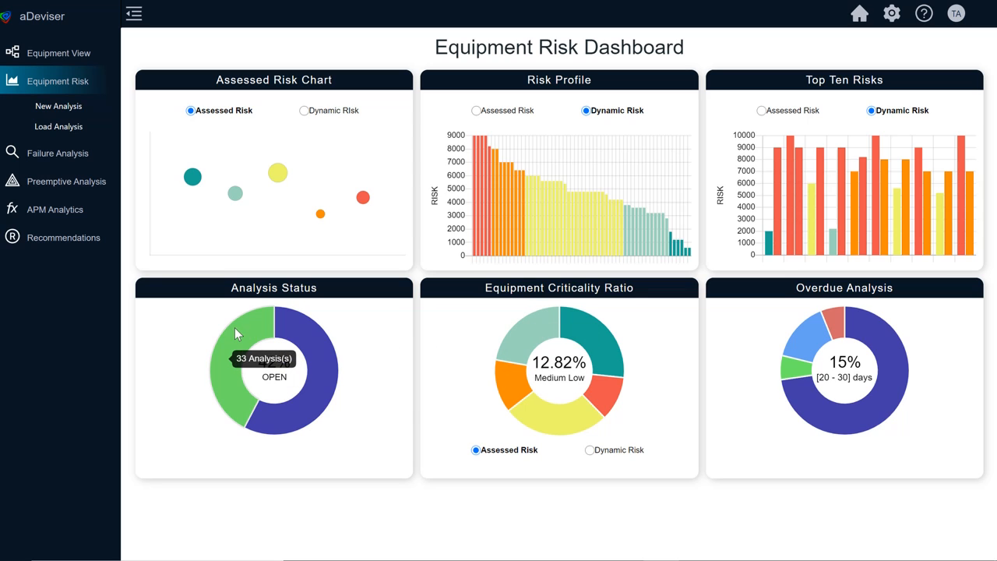
Step: Start a new equipment risk analysis for the Crude Transfer Pump, searching for asset ID REF-S02-CDU-P01A
left_click(60, 109)
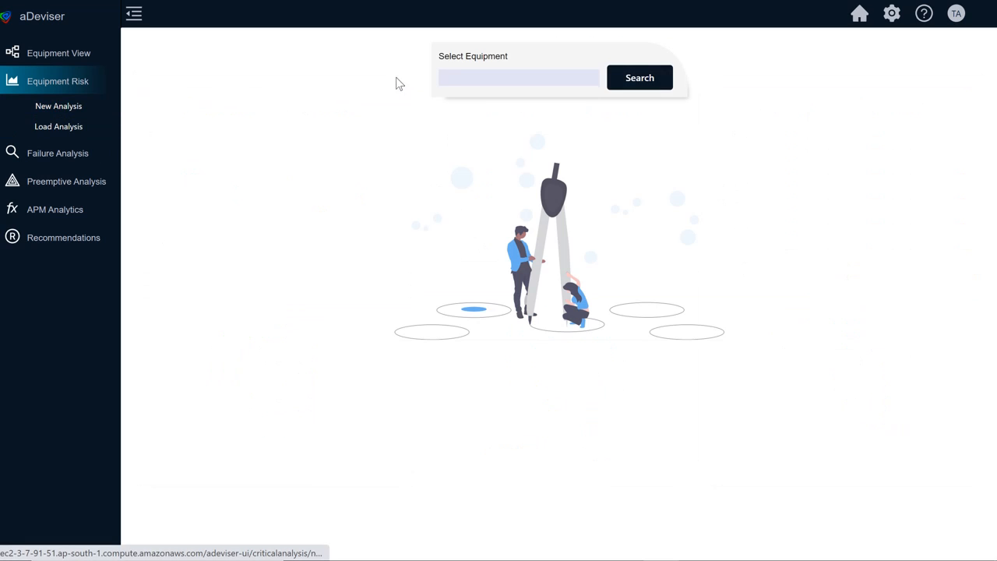
left_click(462, 78)
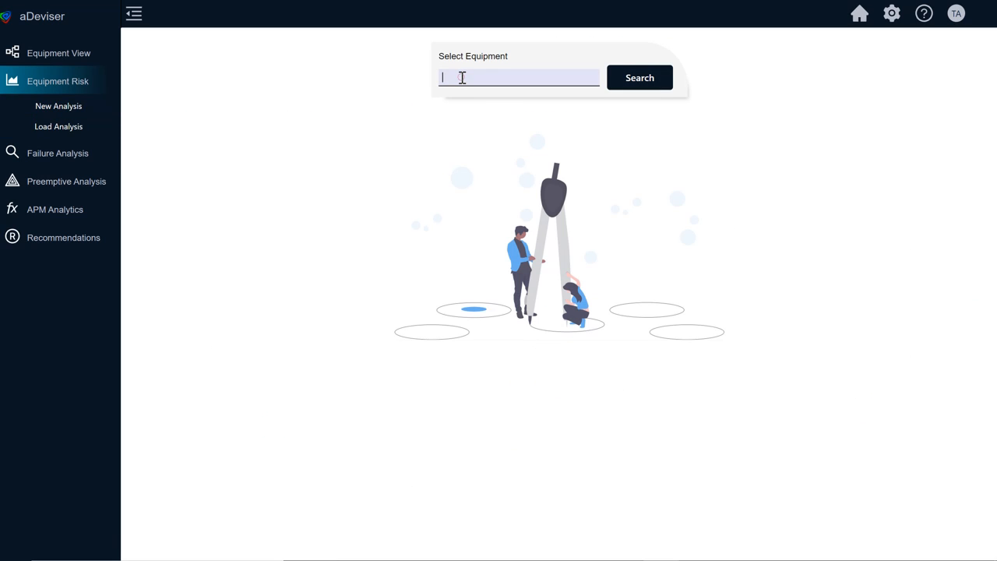
type("REF-S02-CDU-P01A")
left_click(656, 79)
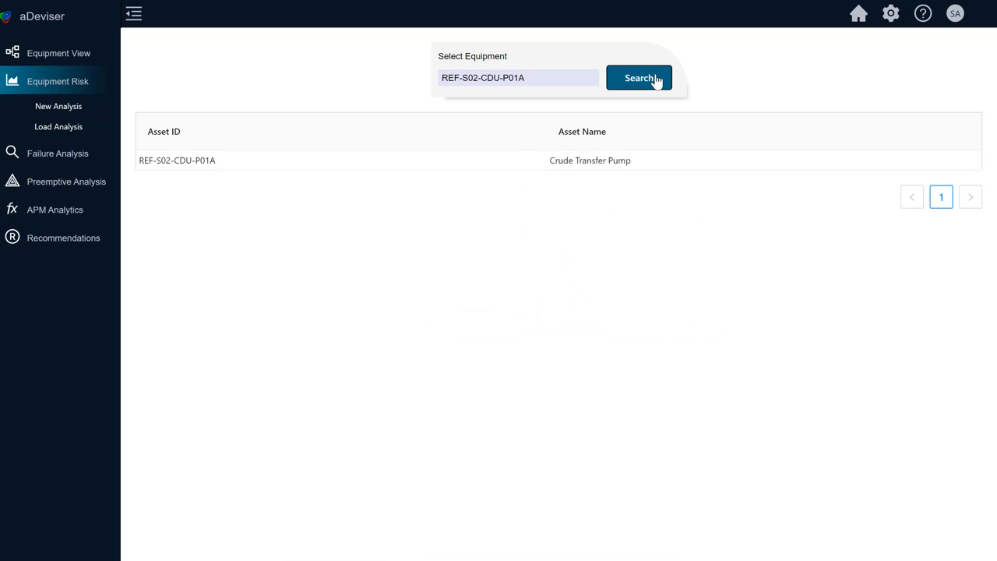
left_click(607, 160)
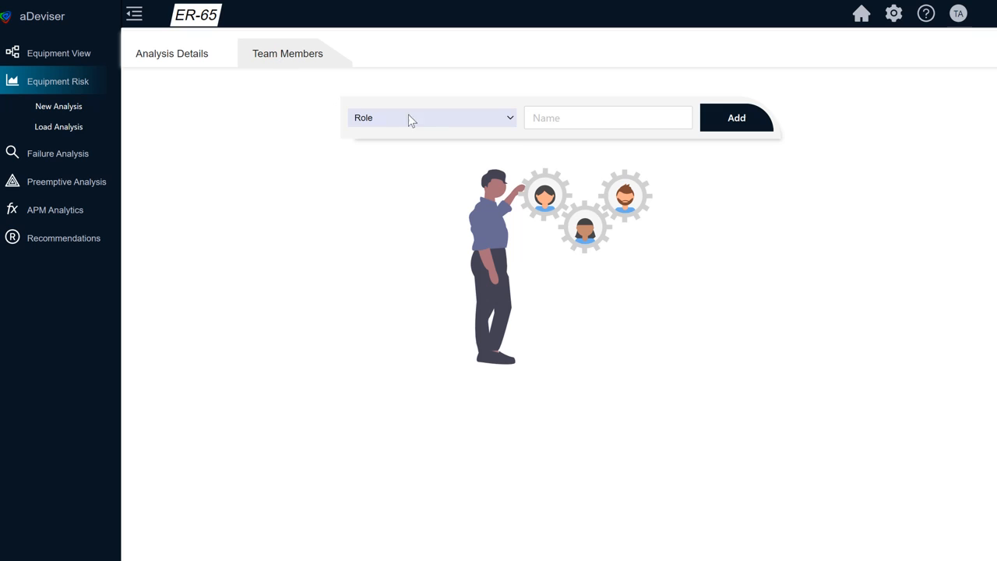
Step: Add the first team member to the analysis as Participant, using that person's user account rather than the admin one
left_click(413, 119)
left_click(409, 159)
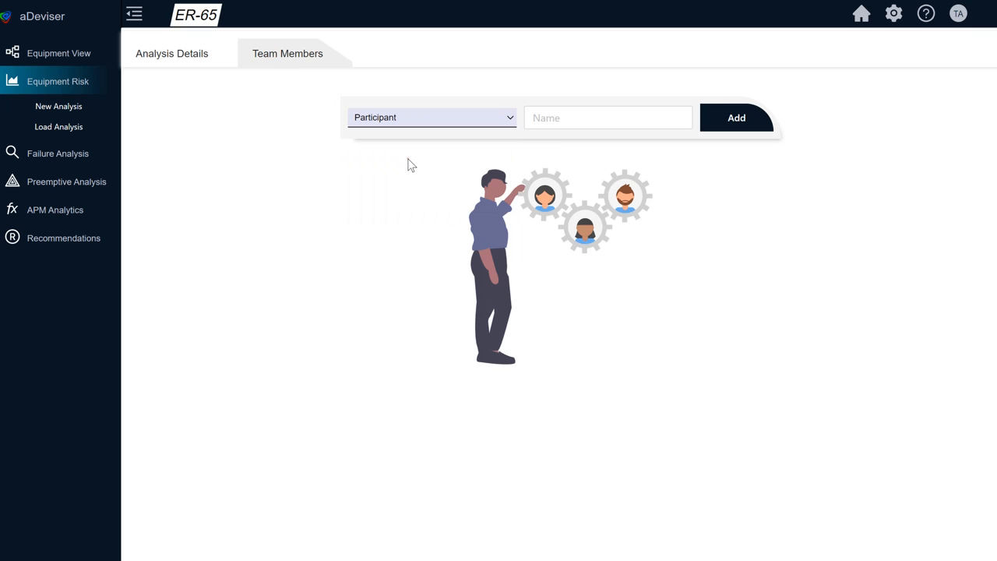
left_click(546, 118)
type("ki")
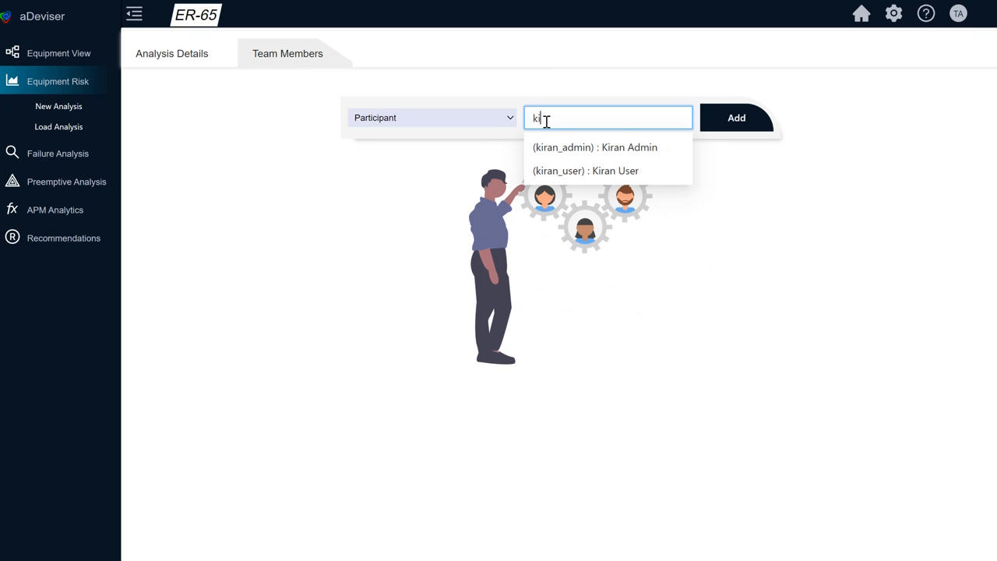
left_click(538, 170)
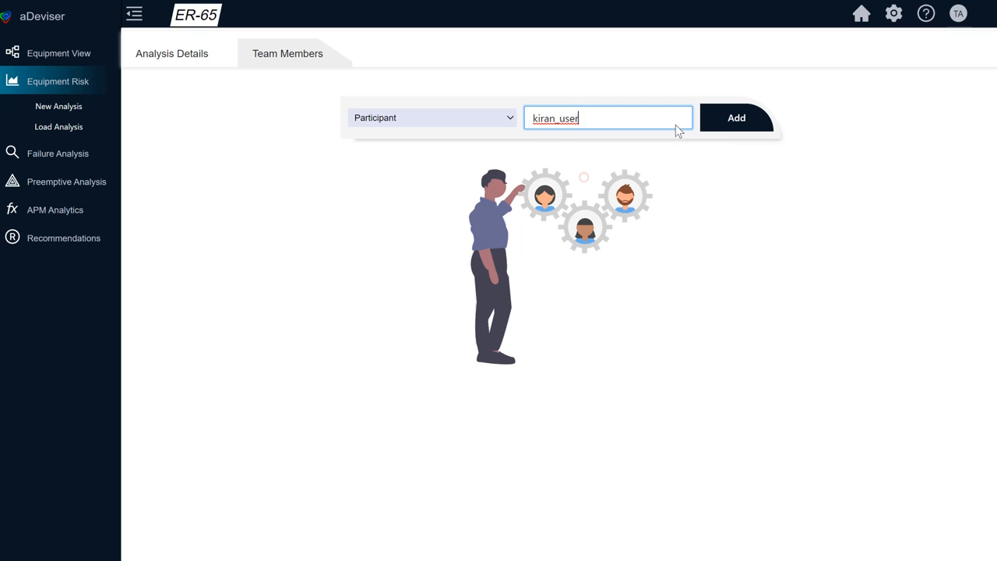
left_click(726, 122)
Step: Add a second team member's user account to the analysis with the Participant role
left_click(416, 119)
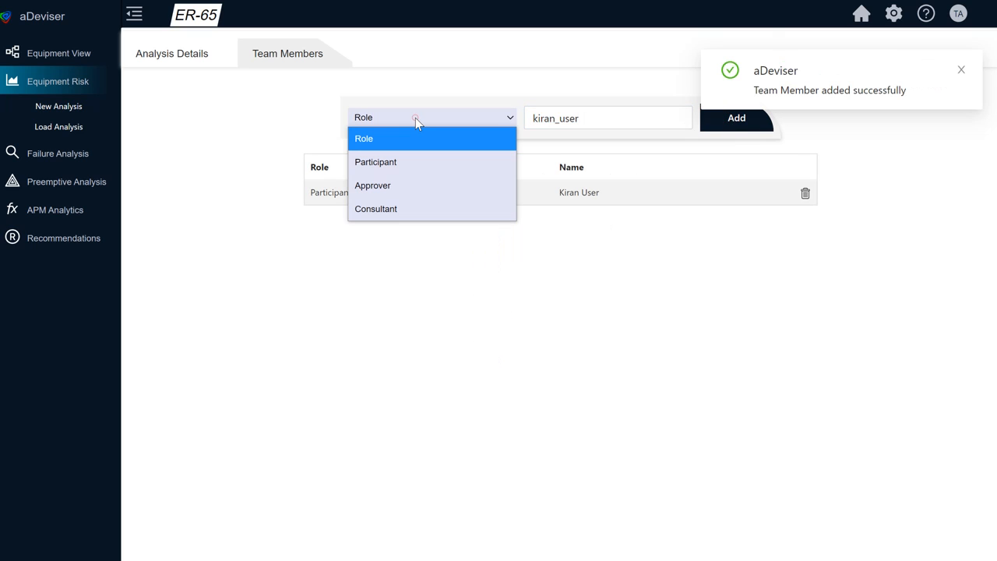
left_click(415, 118)
left_click(415, 118)
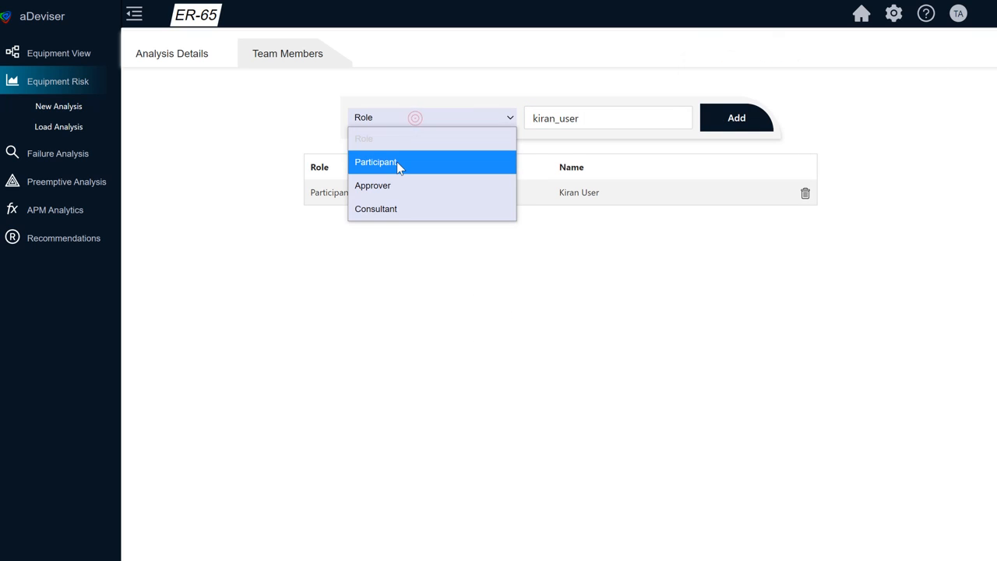
left_click(397, 162)
double_click(592, 118)
type("nil")
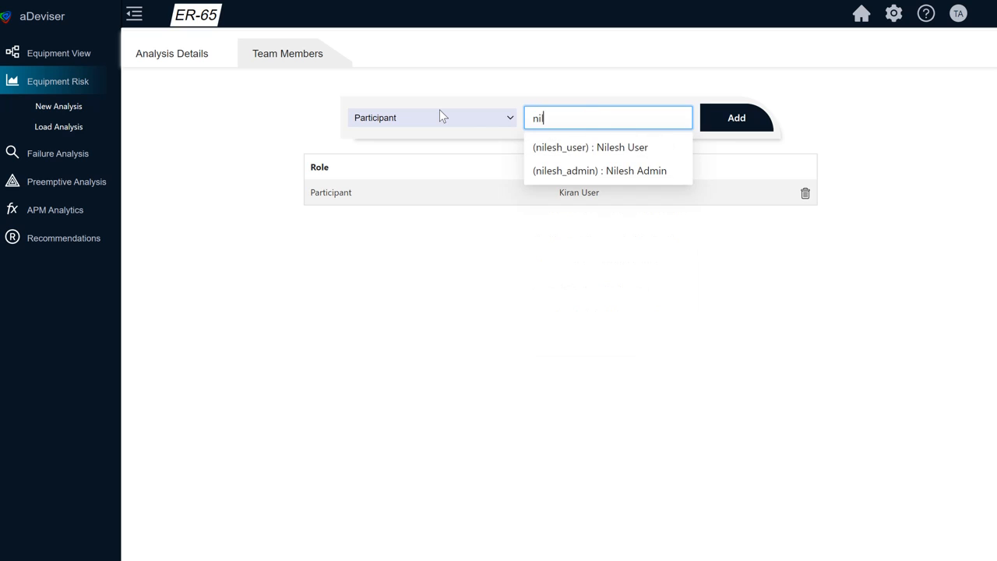
left_click(625, 149)
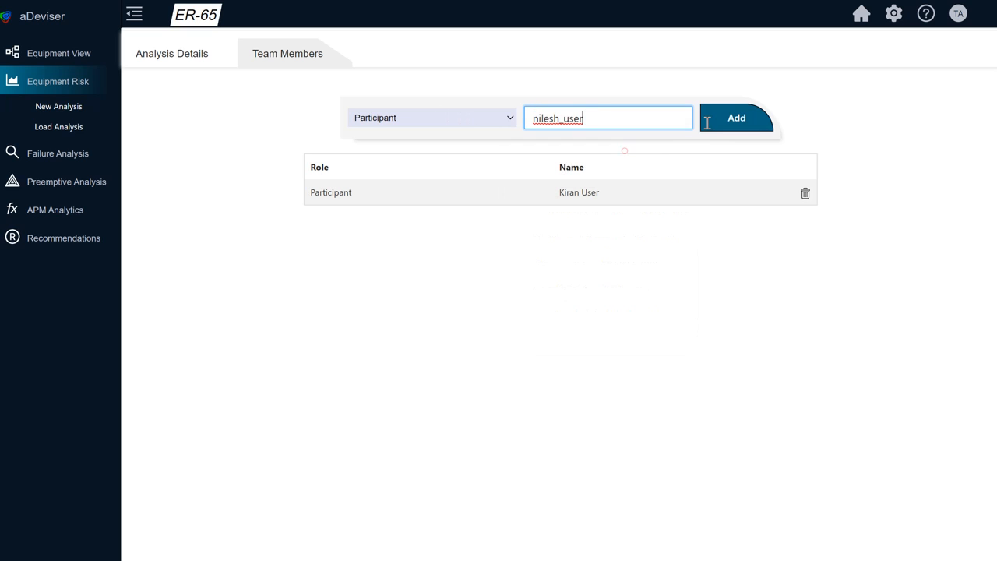
left_click(731, 123)
Step: Add a team member's admin account to the analysis with the Approver role
left_click(430, 118)
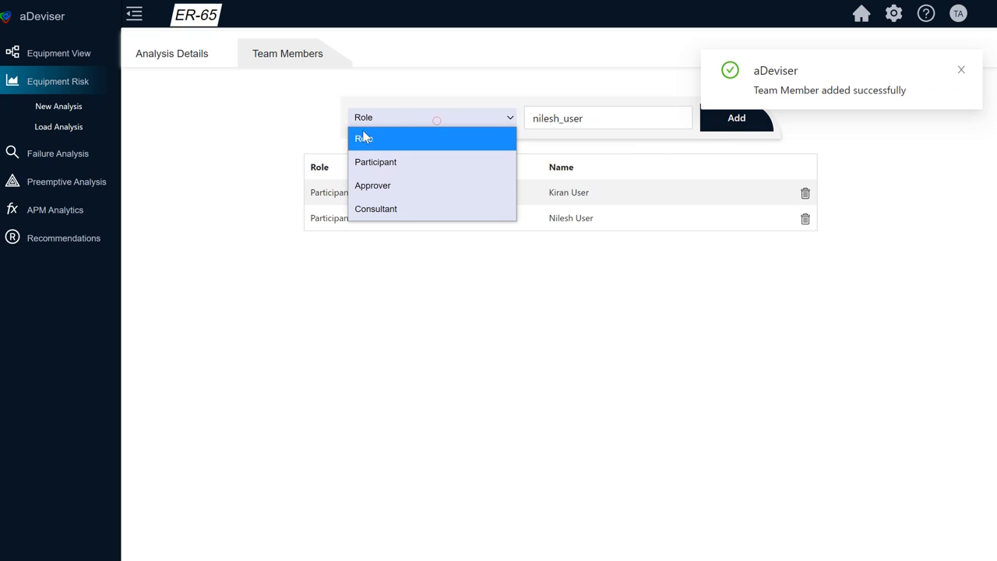
left_click(379, 185)
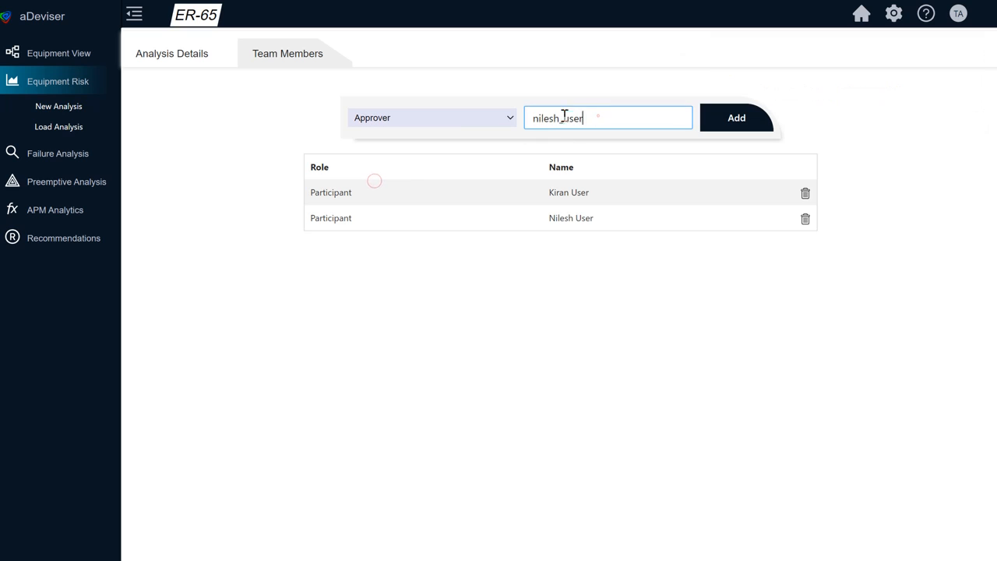
double_click(593, 118)
type("tan")
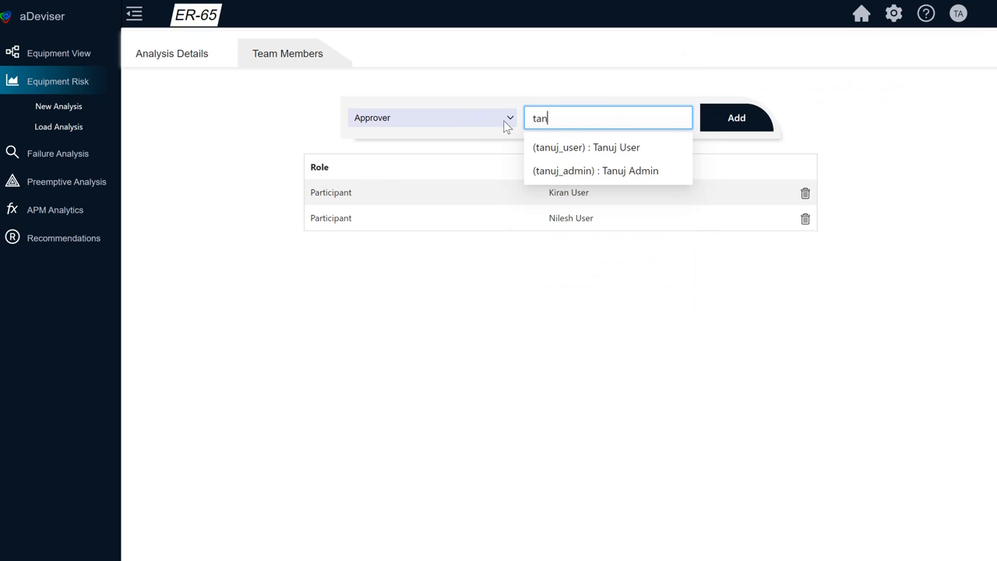
left_click(608, 171)
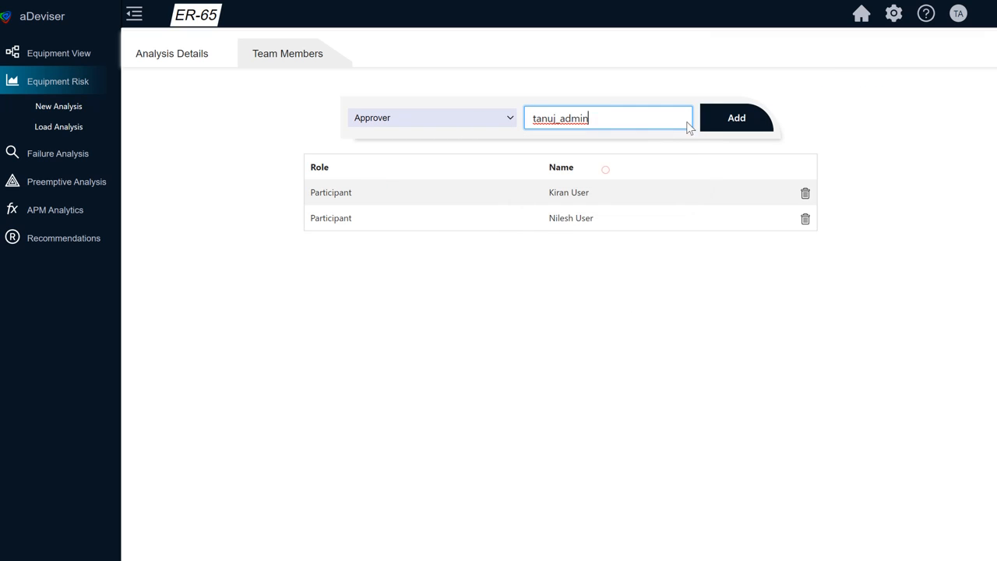
left_click(727, 125)
Step: Add the trainadmin account to the analysis team as a second Approver
left_click(389, 120)
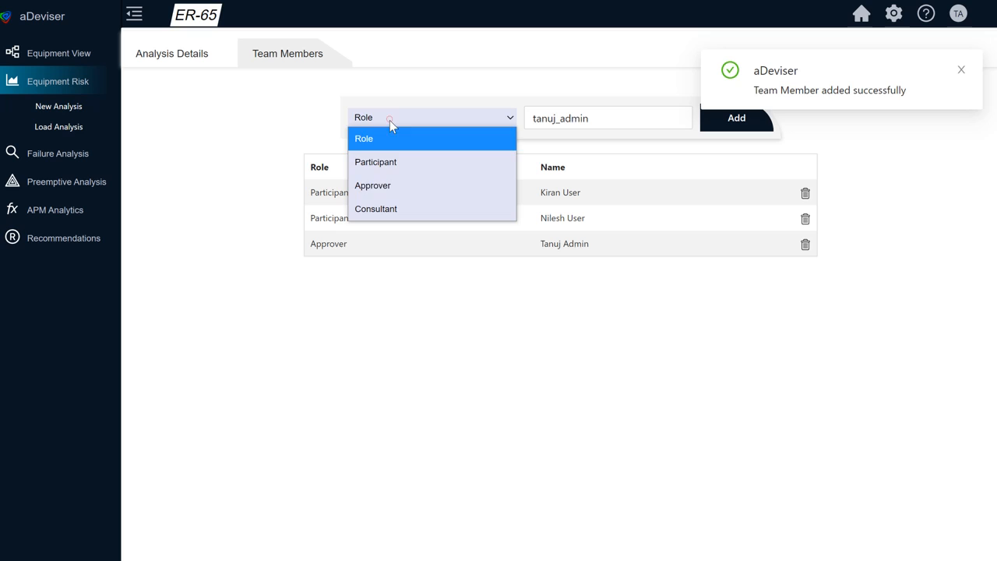
left_click(391, 185)
left_click(577, 120)
left_click_drag(613, 116, 403, 122)
type("tr")
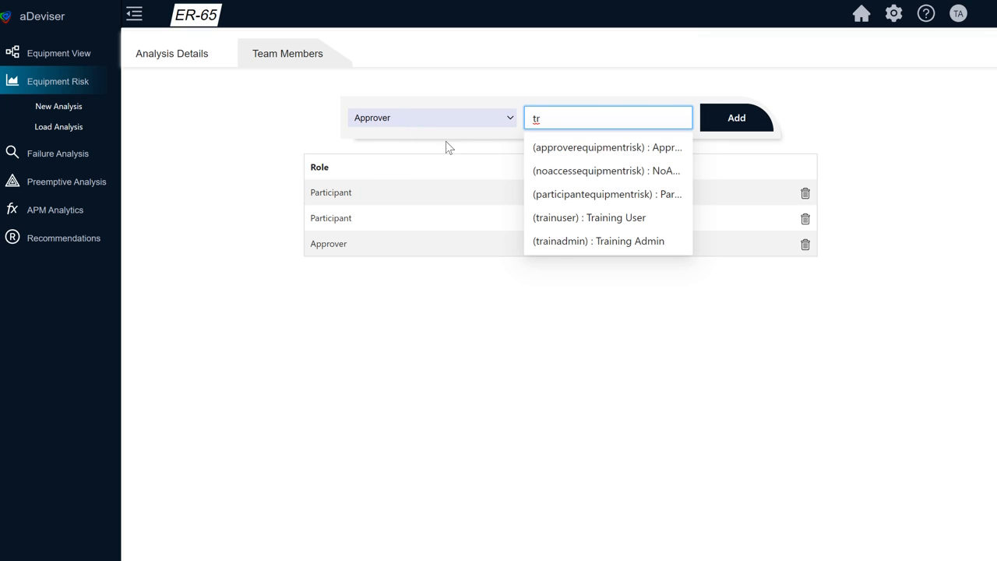
left_click(561, 243)
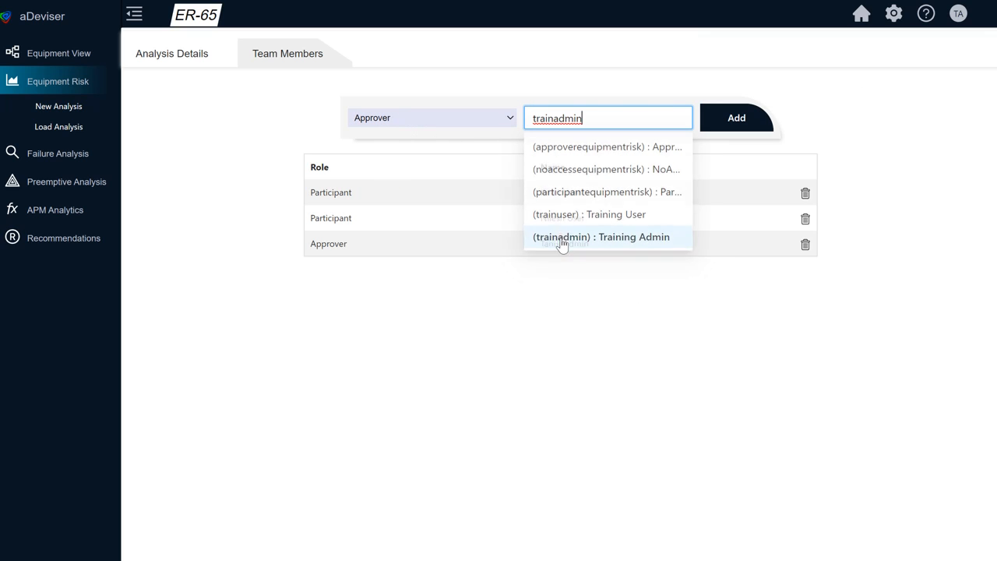
left_click(722, 117)
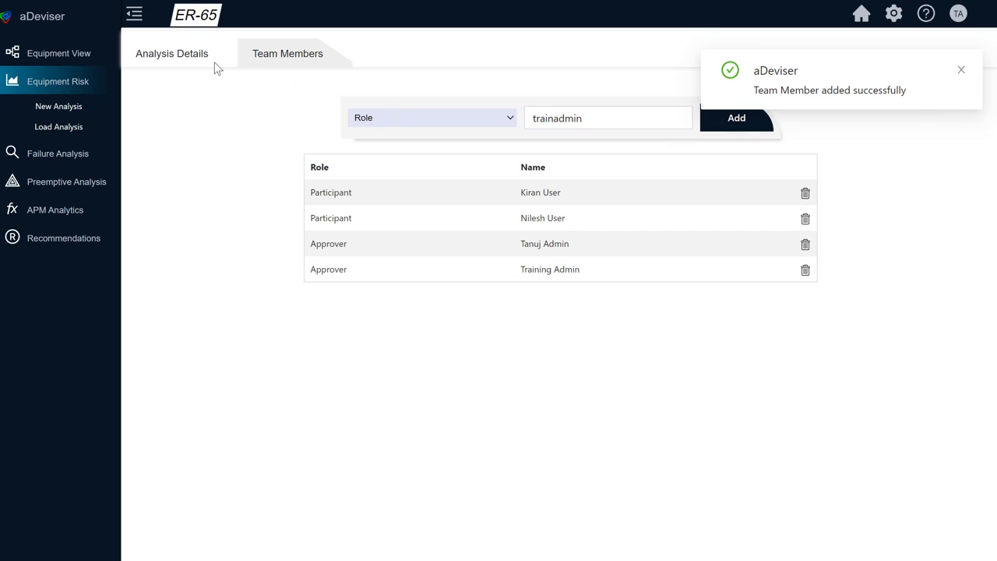
left_click(962, 70)
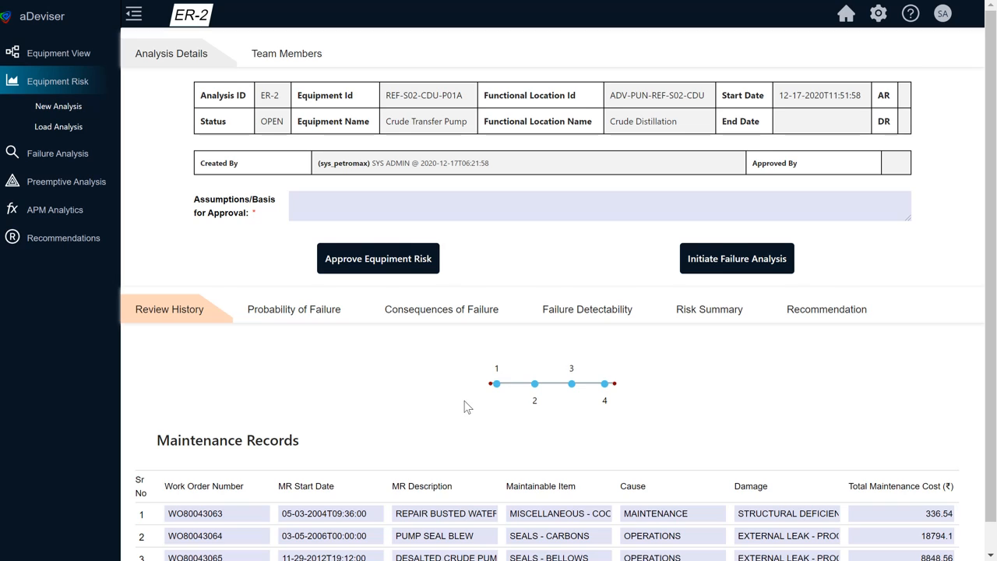
Step: Examine the dates and maintainable items of the four maintenance events on the ER-2 review history timeline
scroll(468, 407, "down", 1)
mouse_move(500, 357)
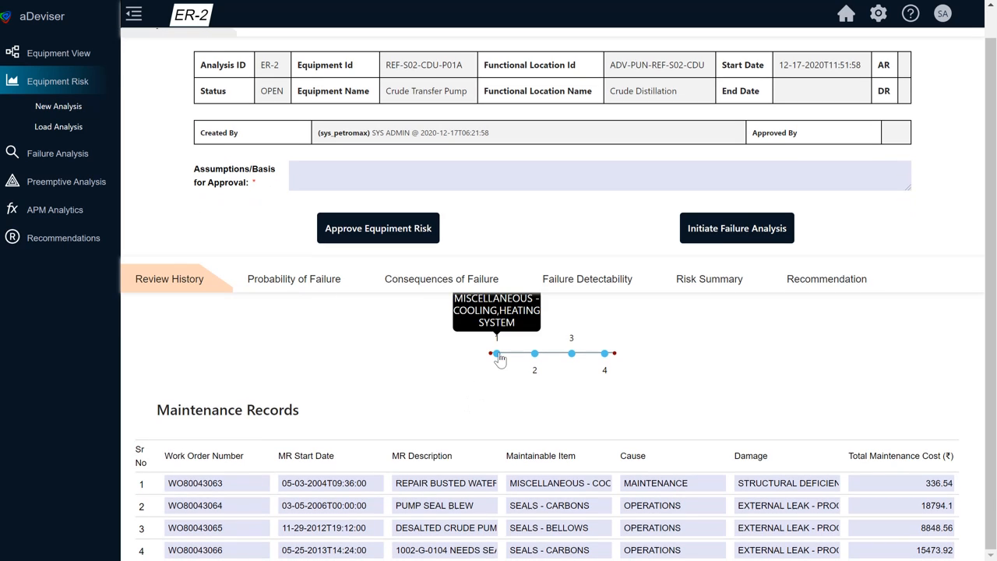
mouse_move(541, 360)
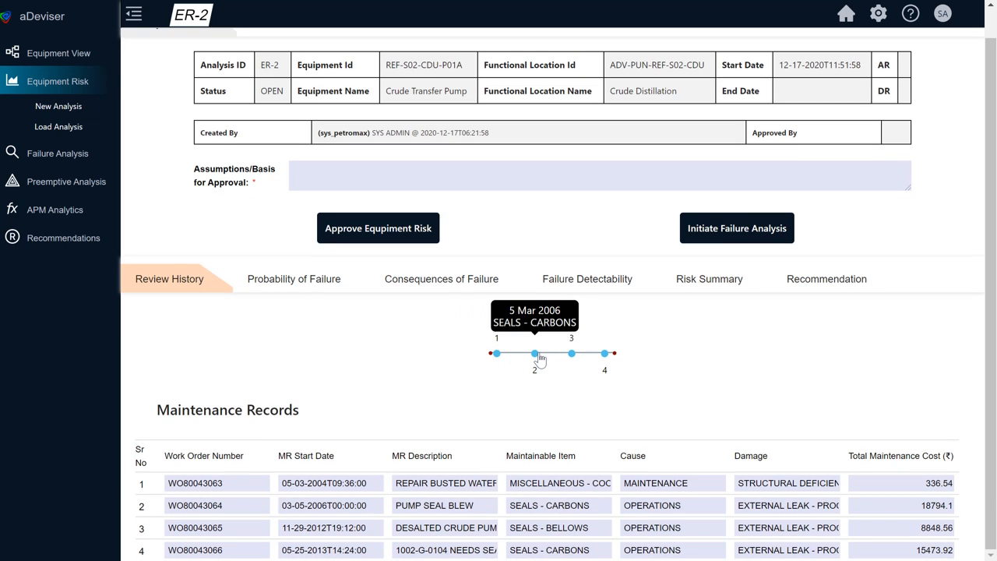
mouse_move(573, 359)
mouse_move(607, 360)
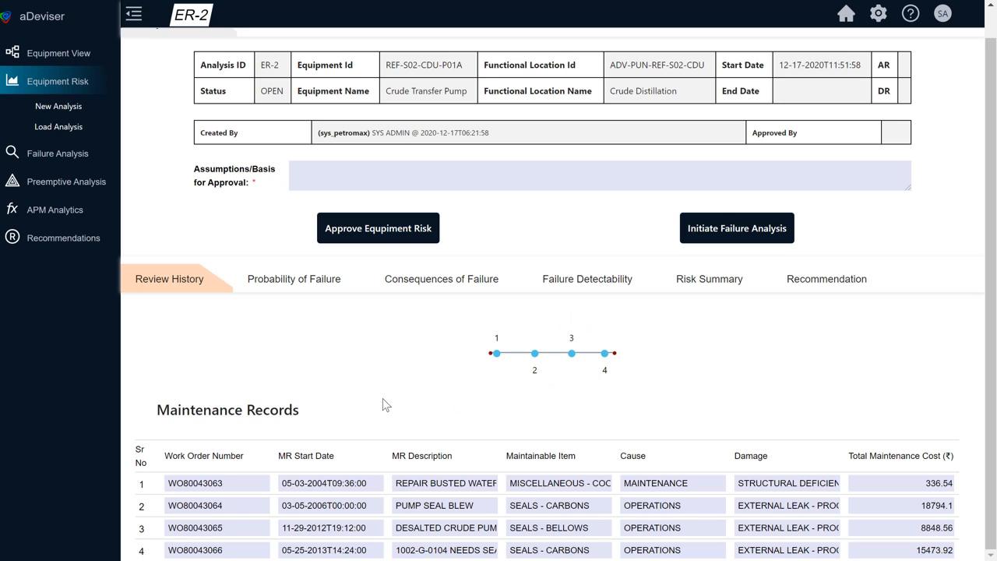
Step: For the probability of failure, set Failure Frequency to Medium: Twice in a year and Cost of MRO Spare Parts to between $2000 and $10,000
left_click(306, 287)
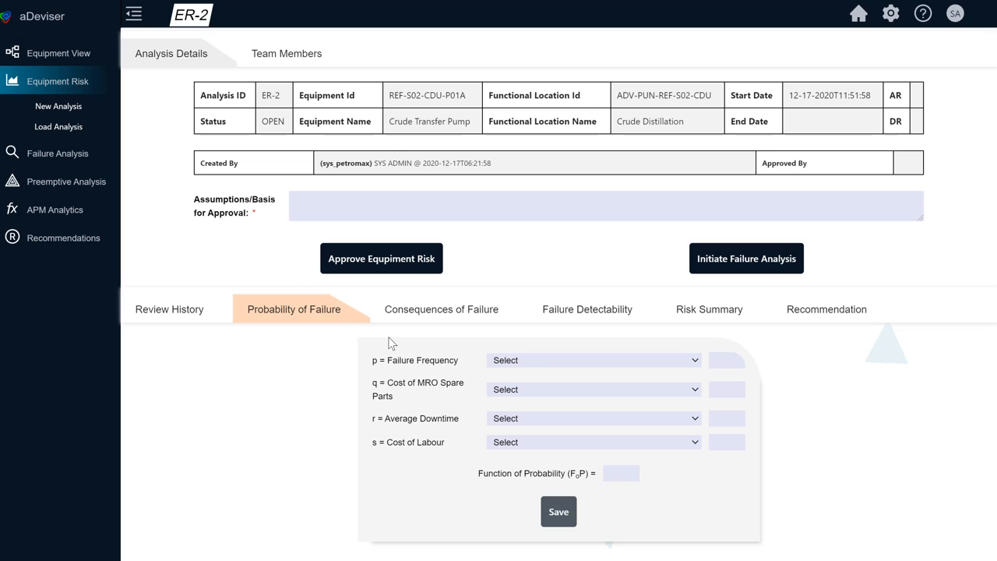
left_click(534, 360)
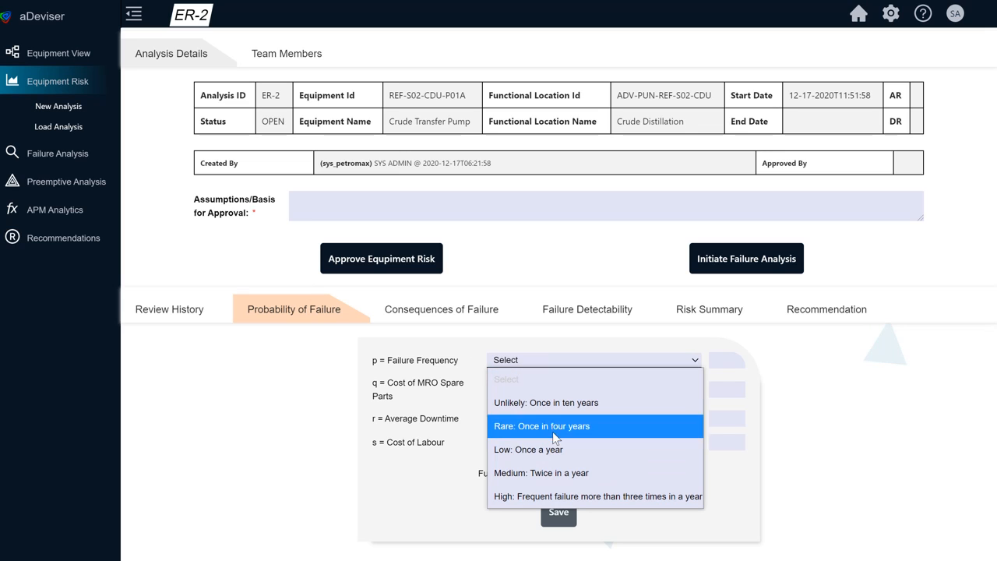
left_click(565, 477)
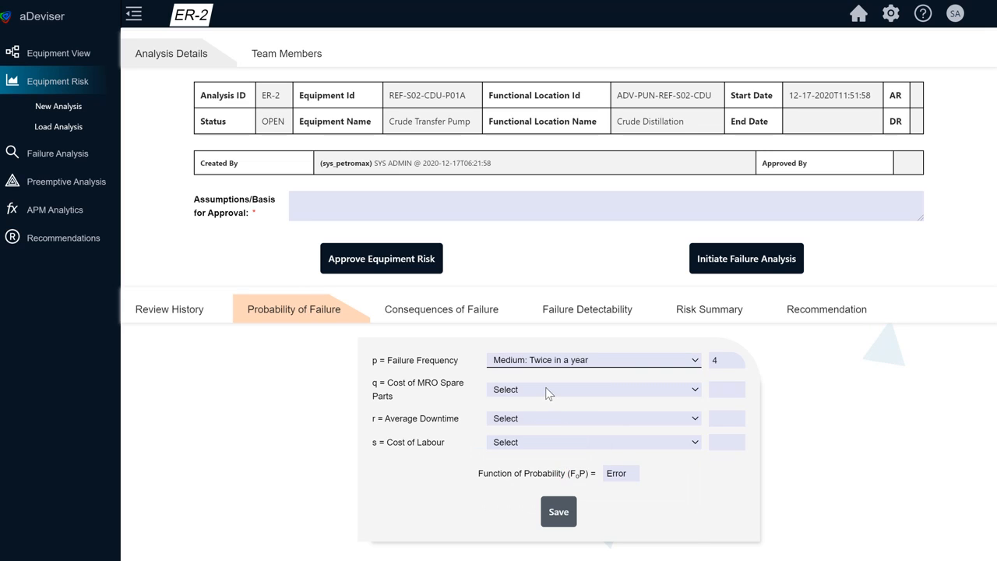
left_click(547, 389)
left_click(578, 478)
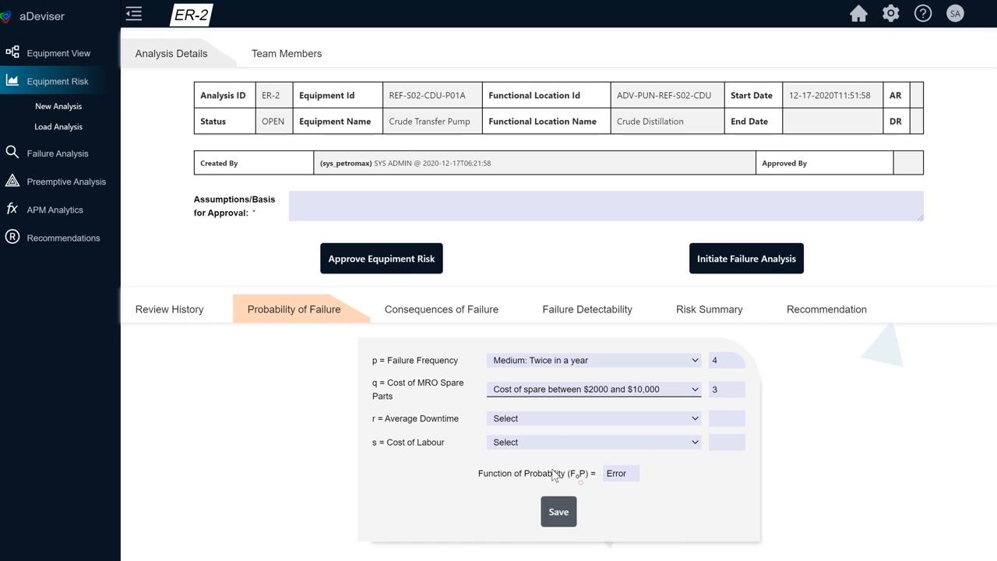
Step: Set Average Downtime to between 12 to 24 hours and Cost of Labour to between $2000 and $10,000, and save the probability rating
left_click(548, 419)
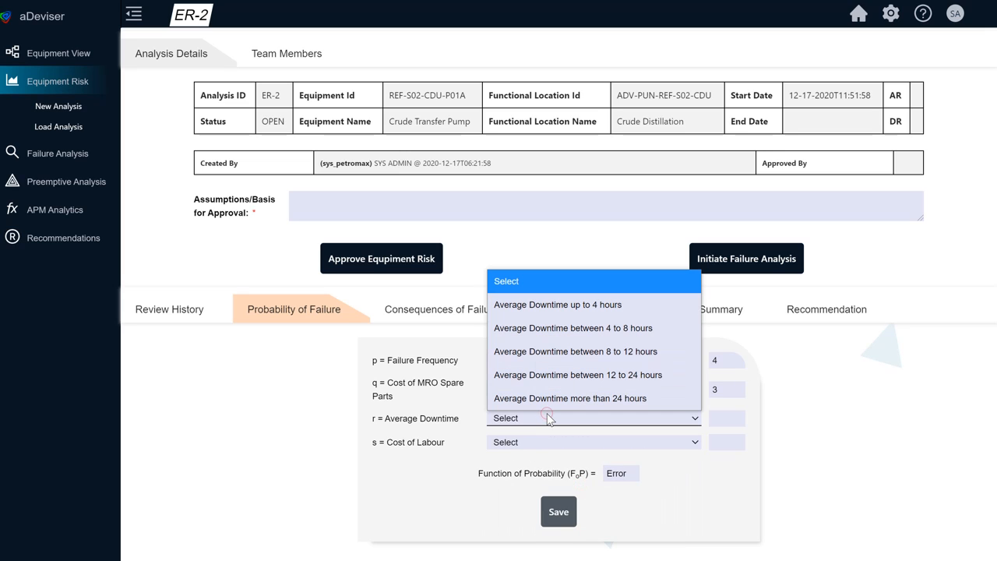
left_click(558, 375)
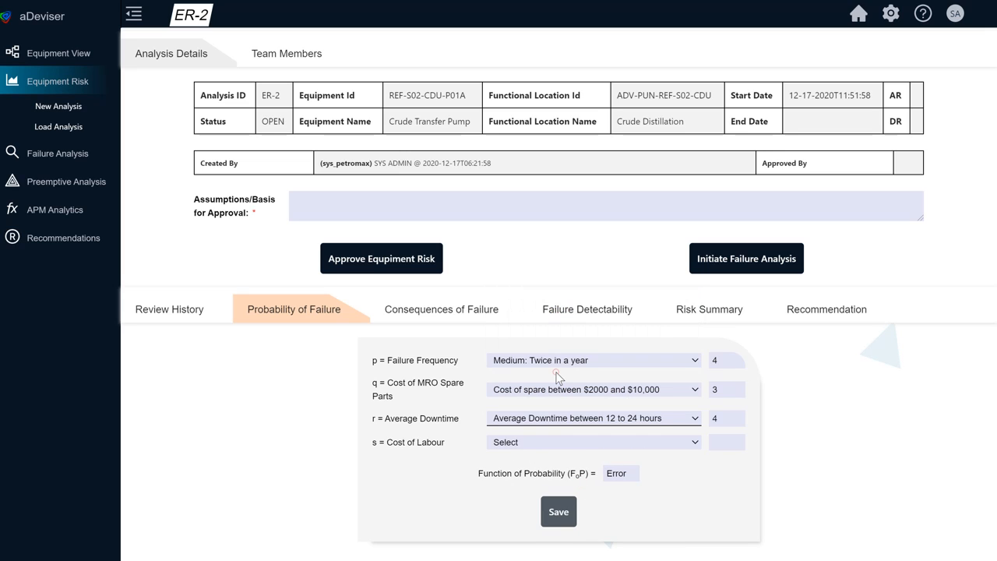
left_click(566, 444)
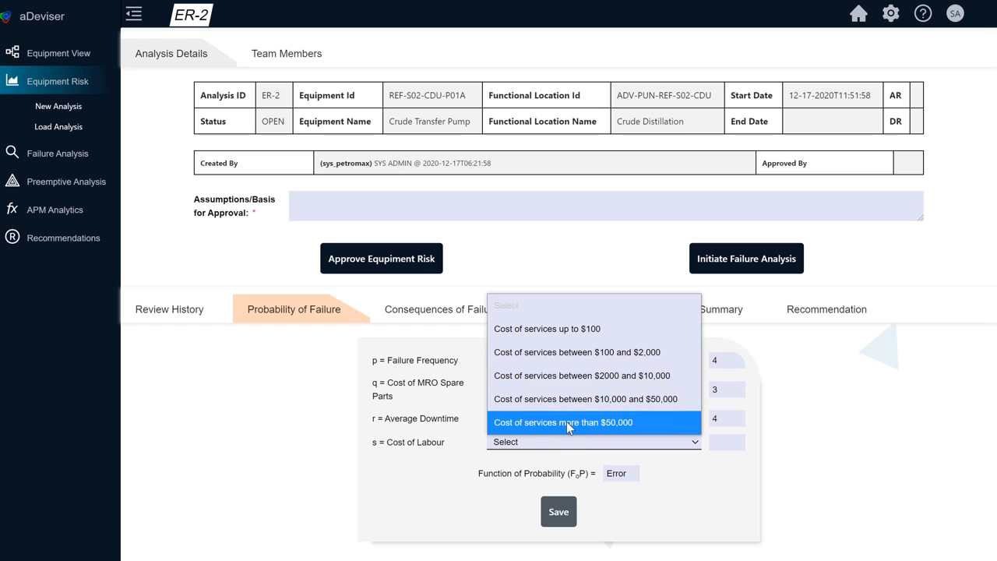
left_click(567, 377)
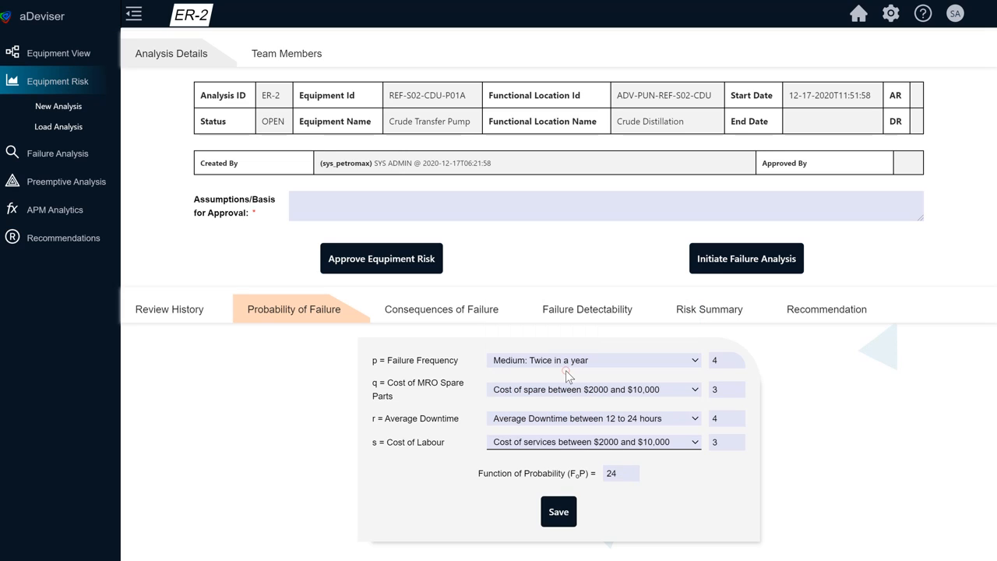
left_click(556, 513)
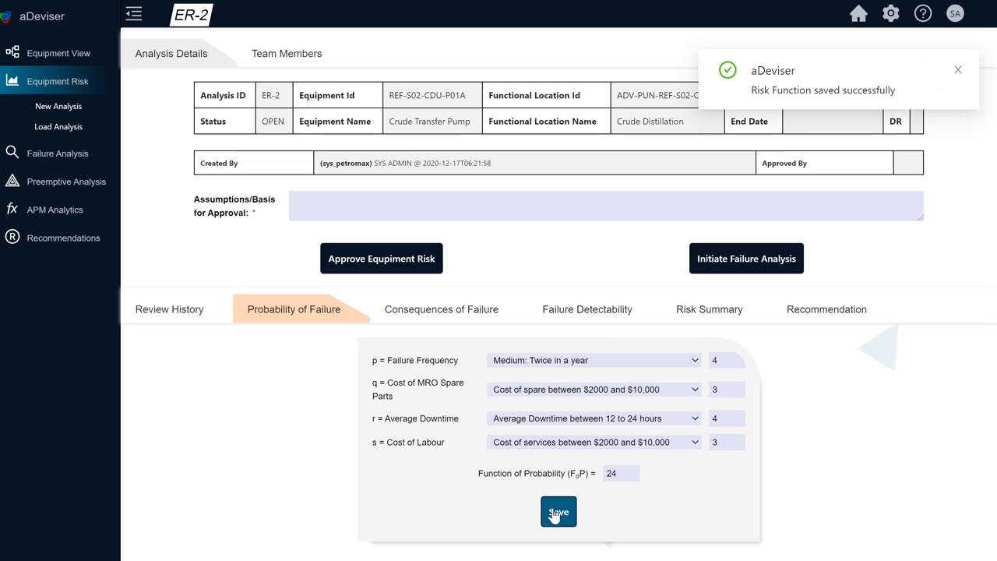
Step: For the consequences of failure, set Production Loss to Minor effect, less than 20% of loss on average daily production, and Safety Incident to Loss time injury
left_click(466, 312)
left_click(526, 360)
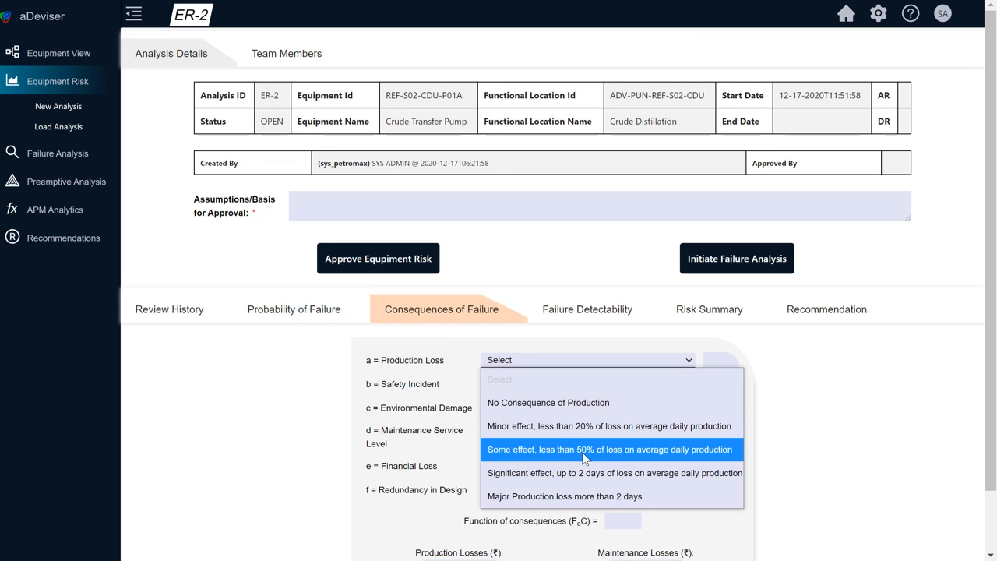
left_click(590, 428)
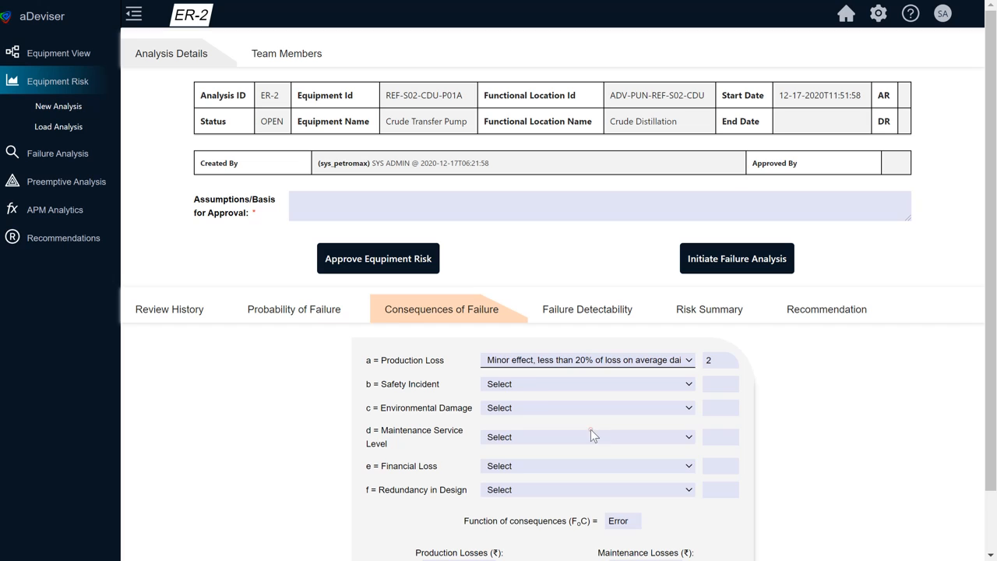
left_click(534, 383)
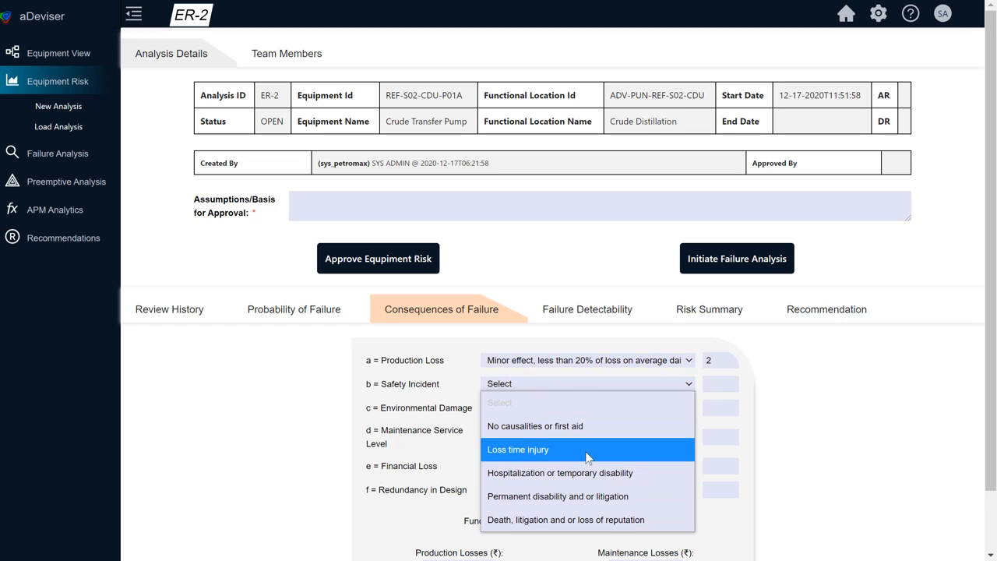
left_click(583, 450)
Step: Set Environmental Damage to Reportable issue, effected zone contained within unit, and Maintenance Service Level to Failure effect only on the system
left_click(538, 407)
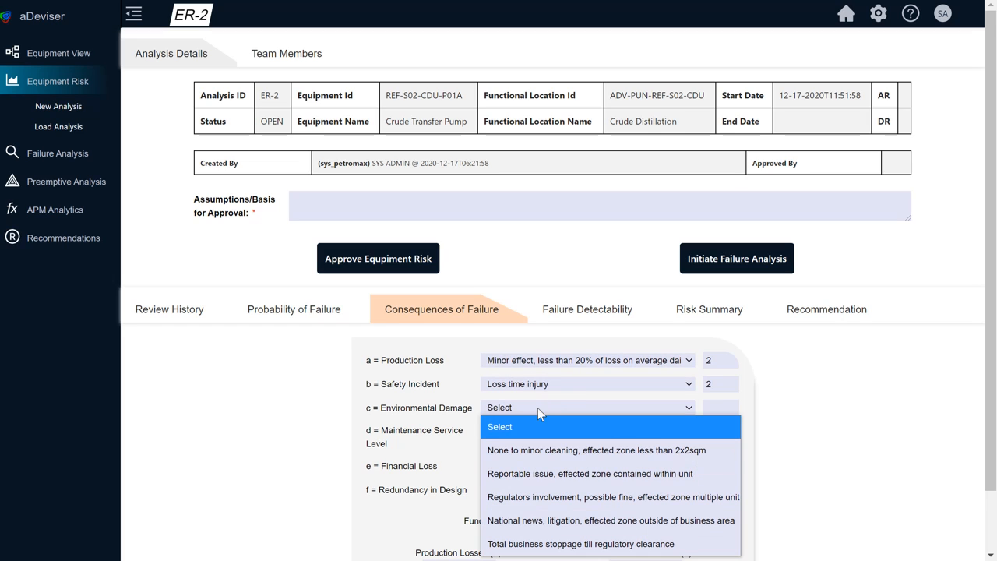
left_click(586, 474)
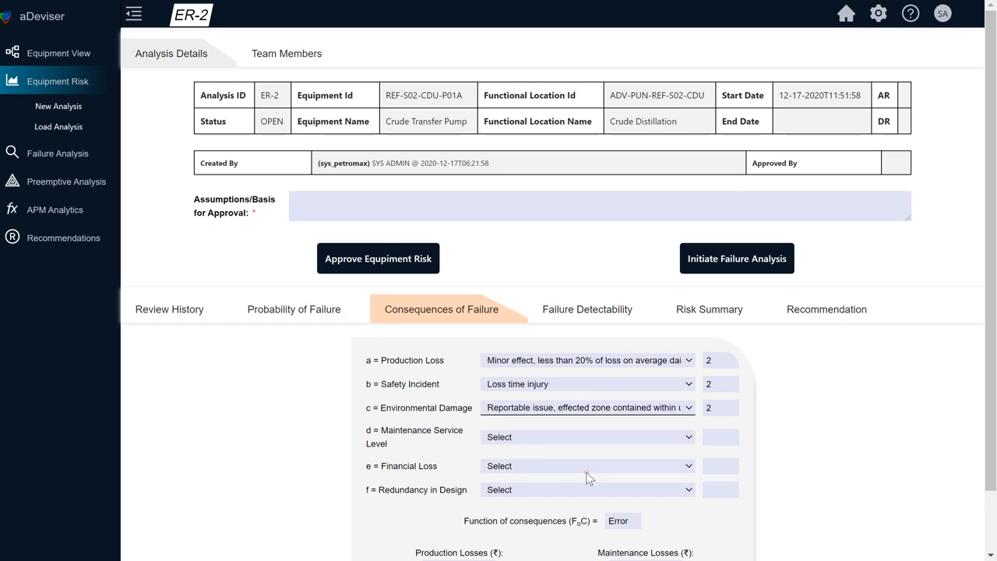
left_click(536, 439)
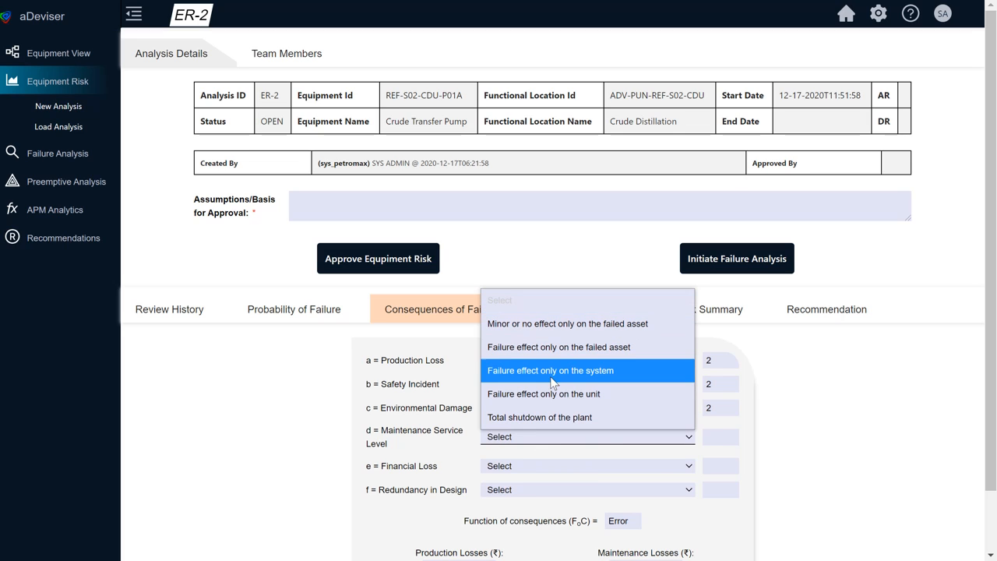
left_click(551, 372)
Step: Set Financial Loss to $20,000 < Cost of Repair + Lost Production < $100,000 and Redundancy in Design to One installed standby available, NooN-1 operation
left_click(537, 465)
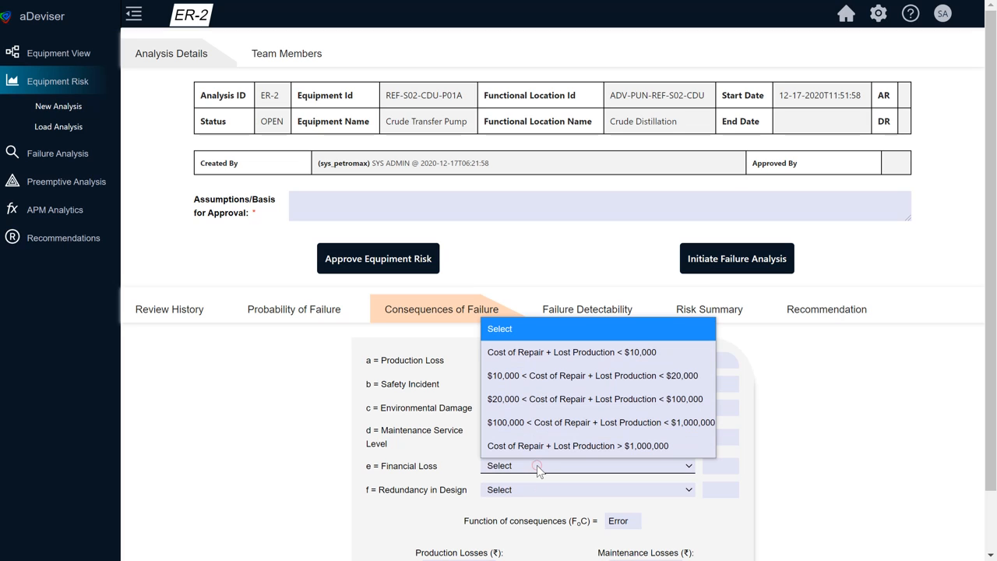
left_click(586, 399)
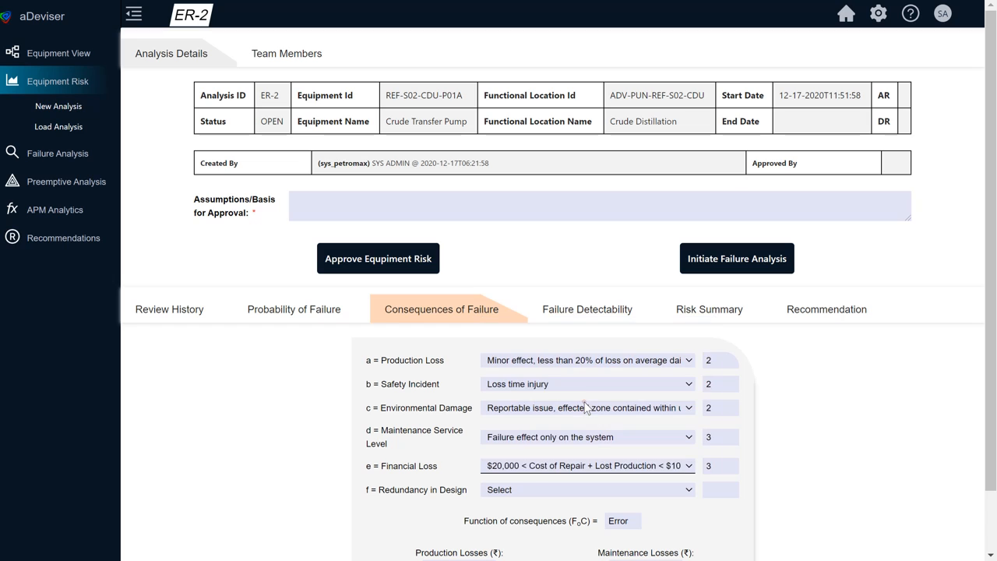
left_click(535, 490)
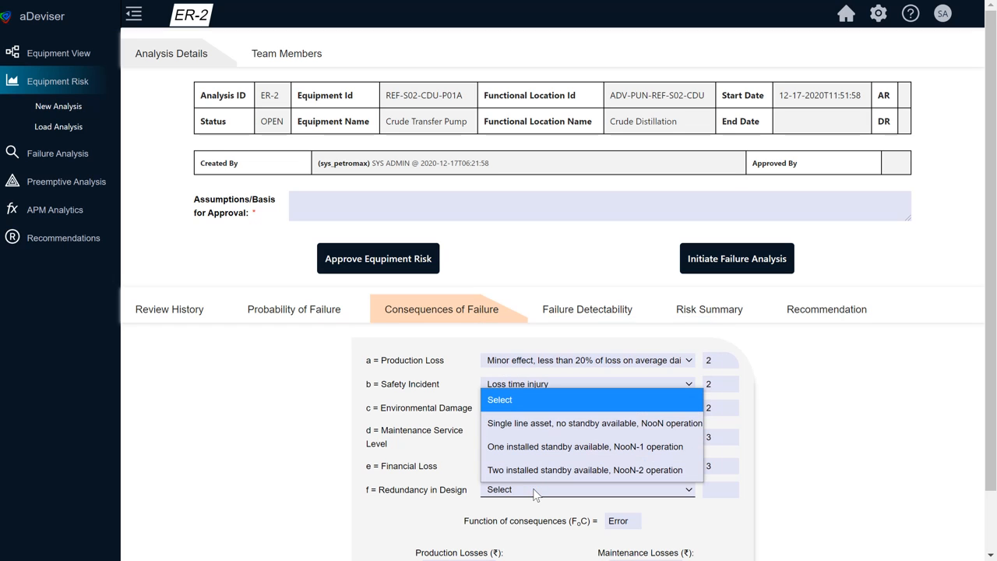
left_click(582, 445)
Step: Enter production losses of 50000 and maintenance losses of 15000, and save the consequences of failure
scroll(537, 521, "down", 1)
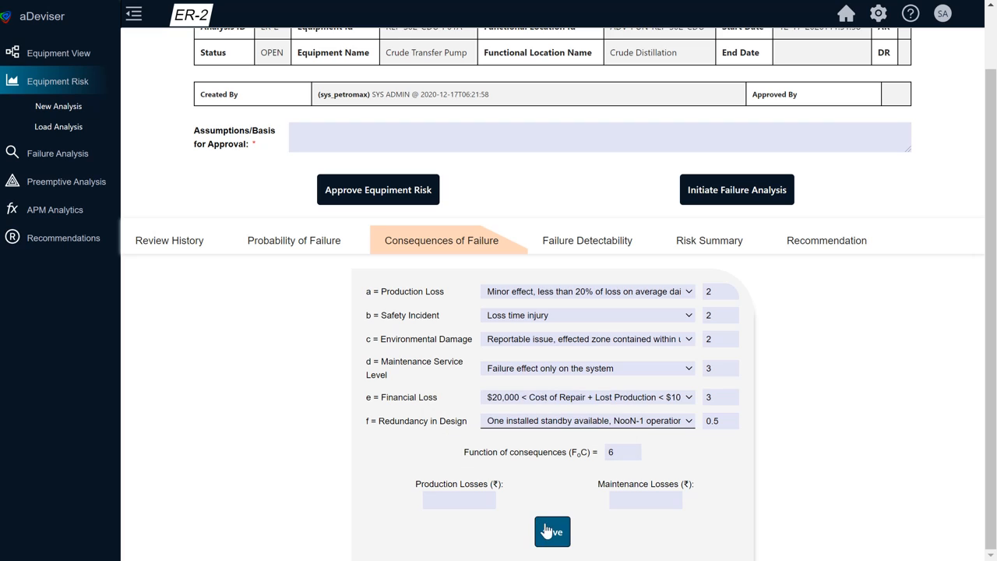
left_click(462, 499)
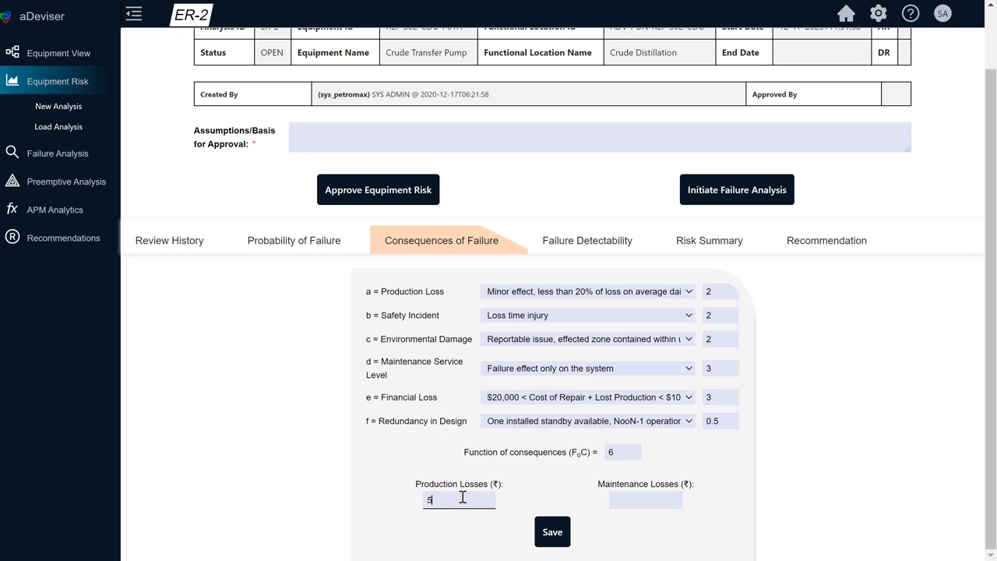
type("50000")
left_click(628, 495)
left_click(552, 533)
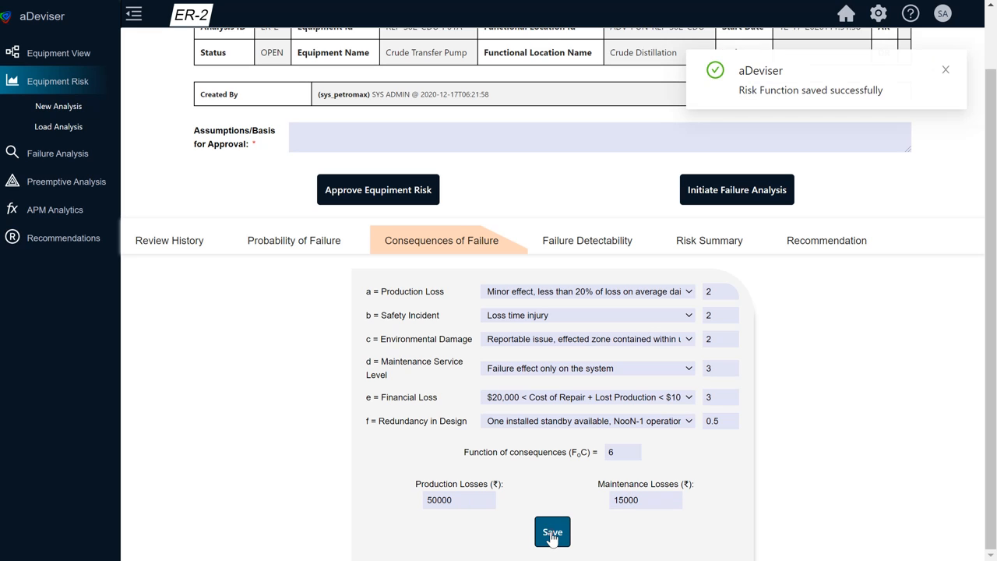
Step: For failure detectability, set Detection Measure to Late Detection by an Observer and Control Barriers to Auto Protective Function is Available
left_click(571, 249)
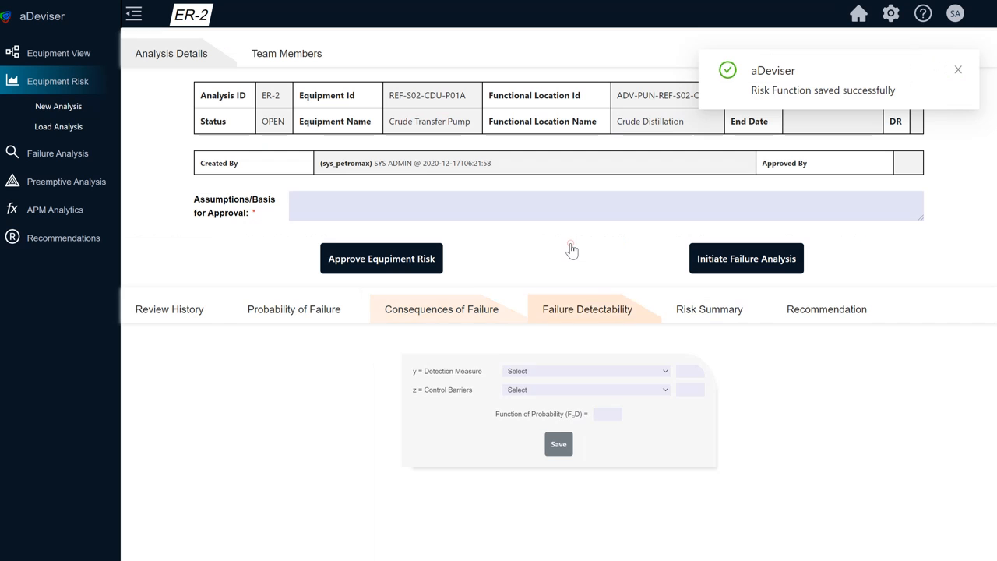
left_click(545, 361)
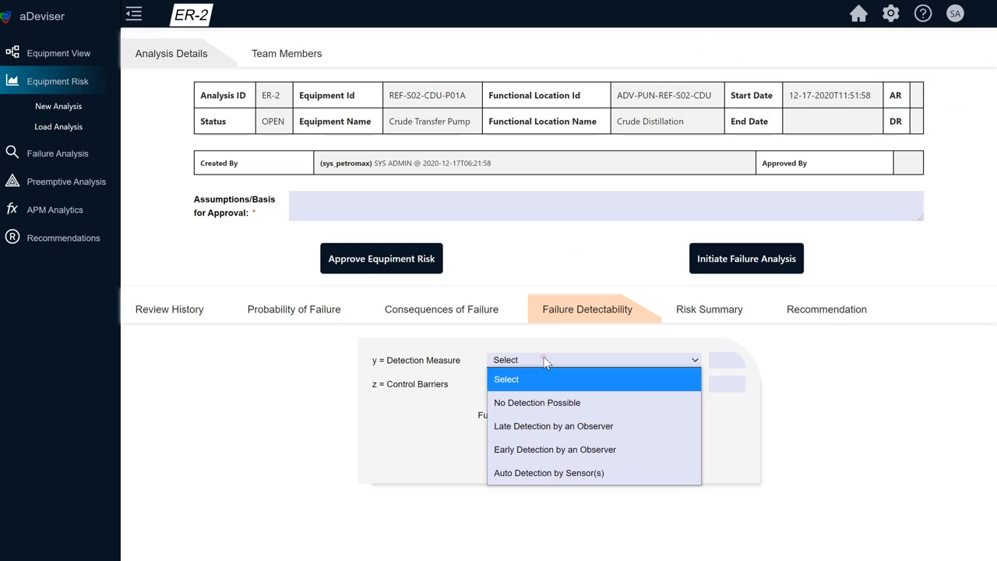
left_click(580, 426)
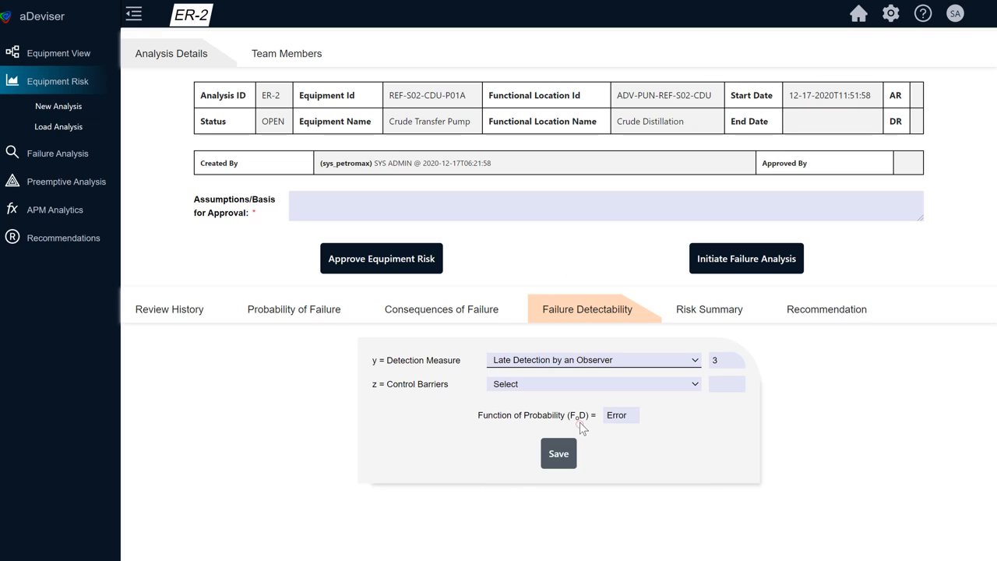
left_click(572, 383)
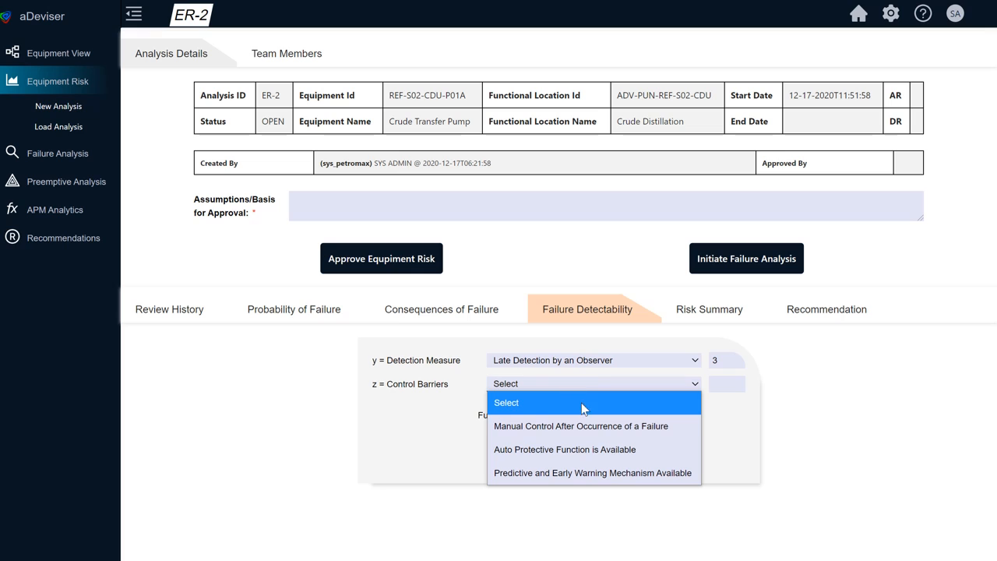
left_click(596, 442)
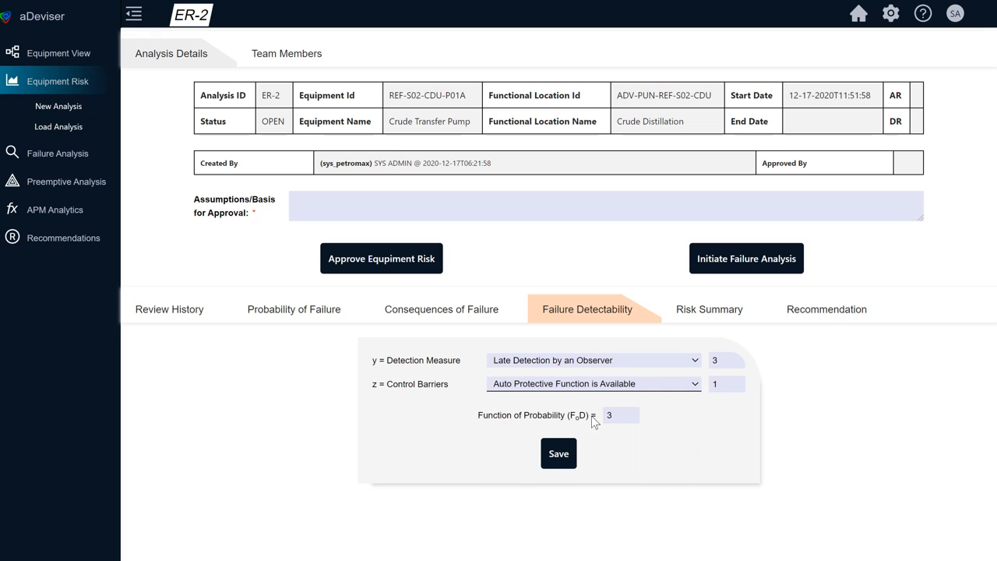
Step: Change Control Barriers to Manual Control After Occurrence of a Failure and save the failure detectability rating
left_click(583, 383)
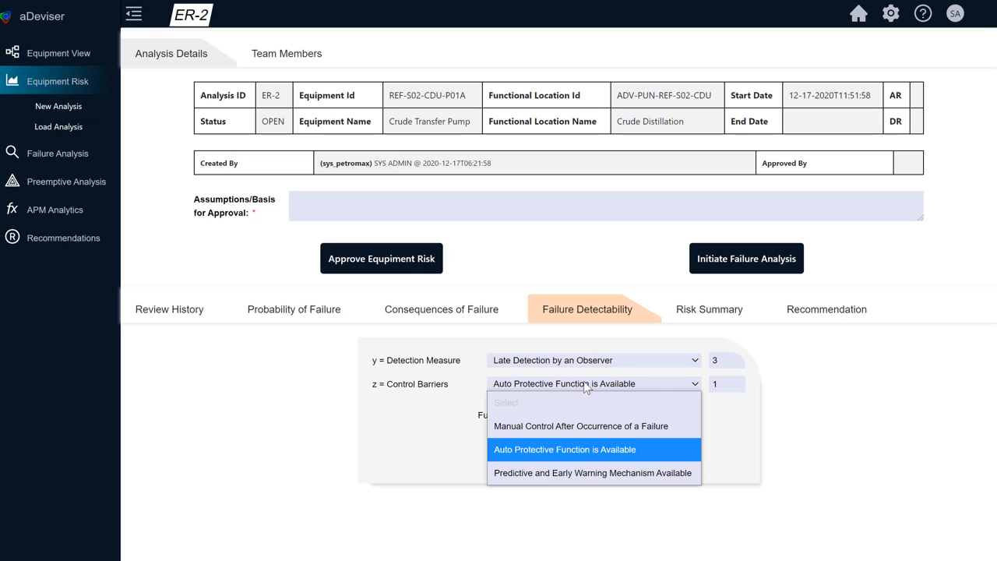
left_click(586, 426)
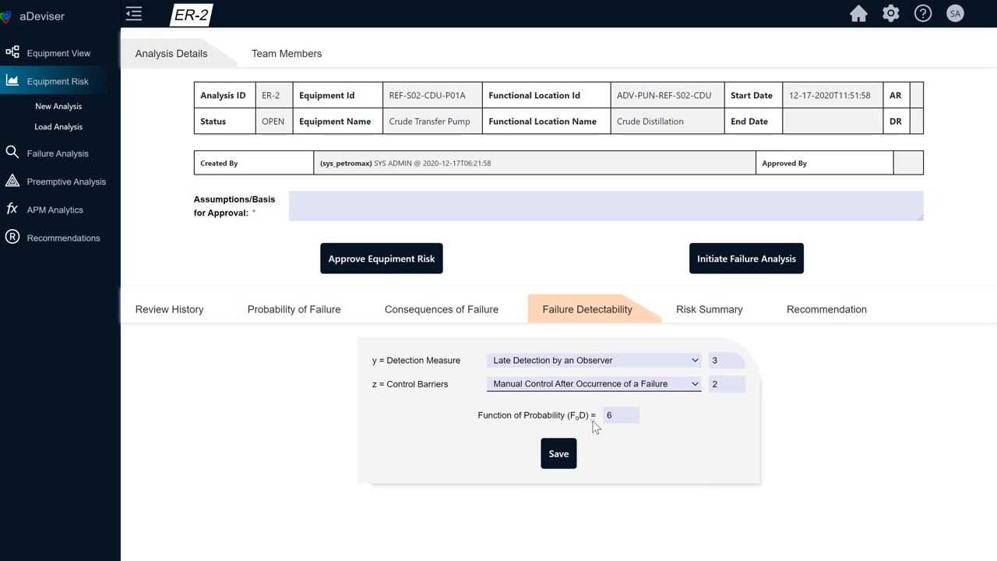
left_click(561, 459)
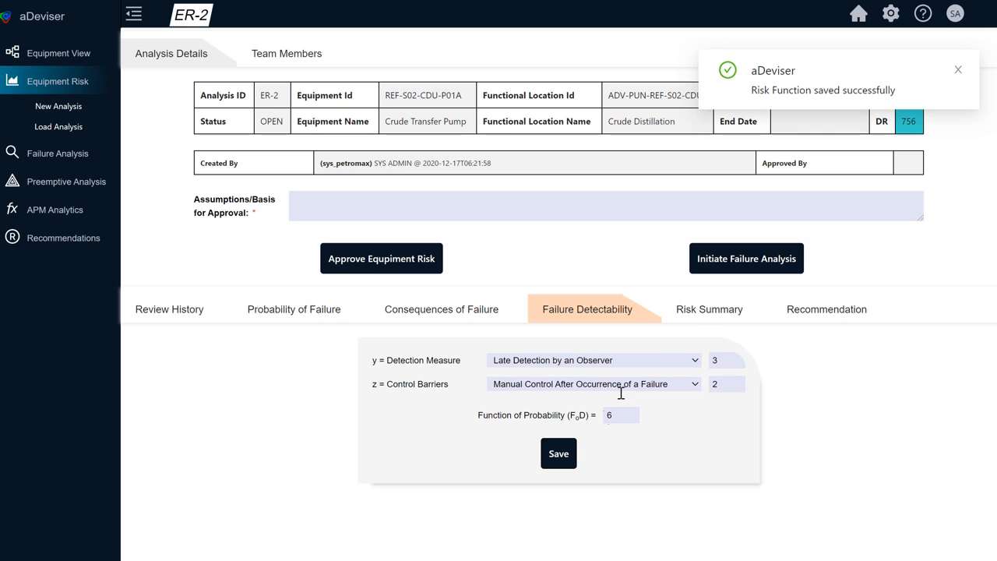
Step: Examine the risk summary's assessed and dynamic risk scores, risk profile chart and recommendation text
left_click(706, 314)
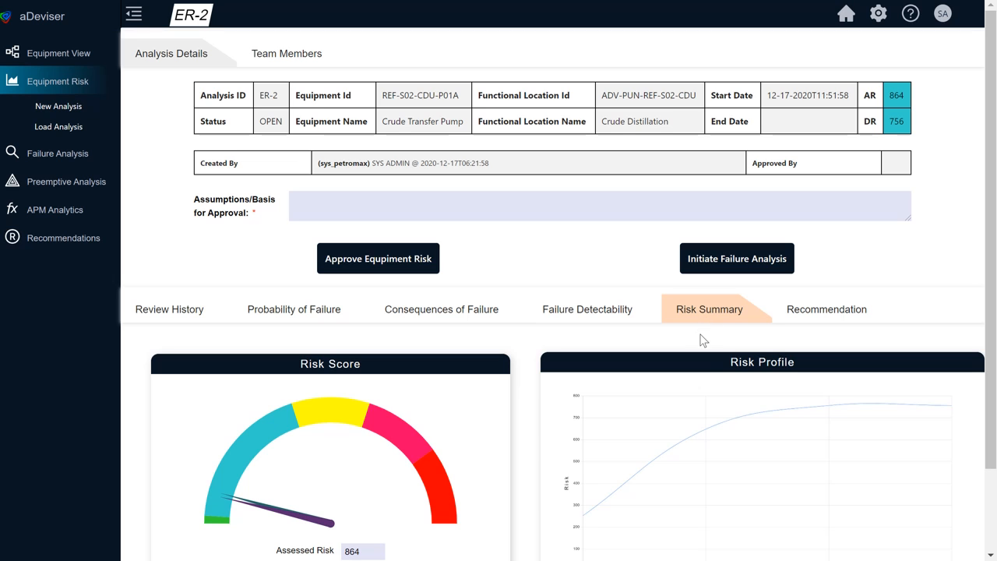
scroll(763, 431, "down", 2)
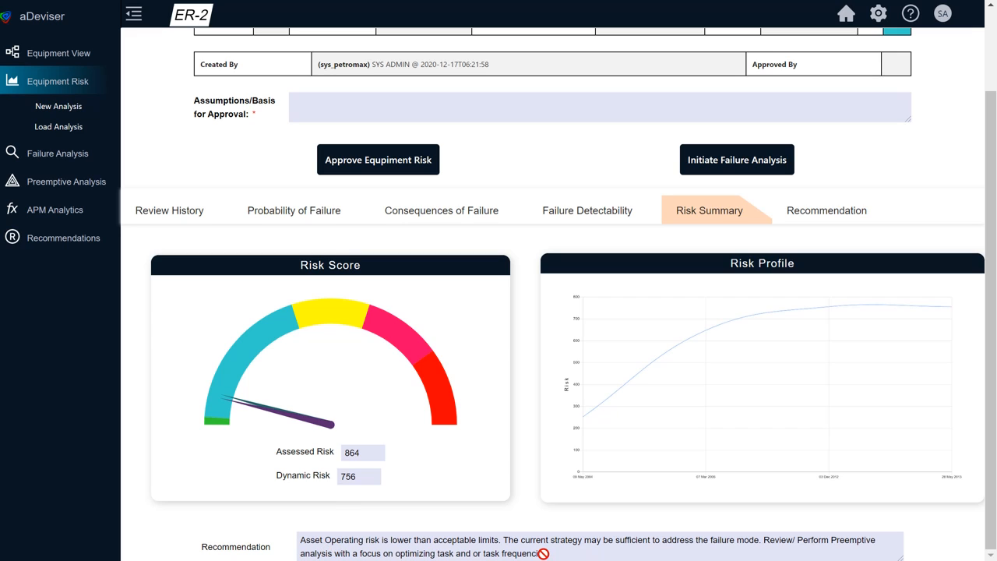
left_click_drag(558, 553, 295, 546)
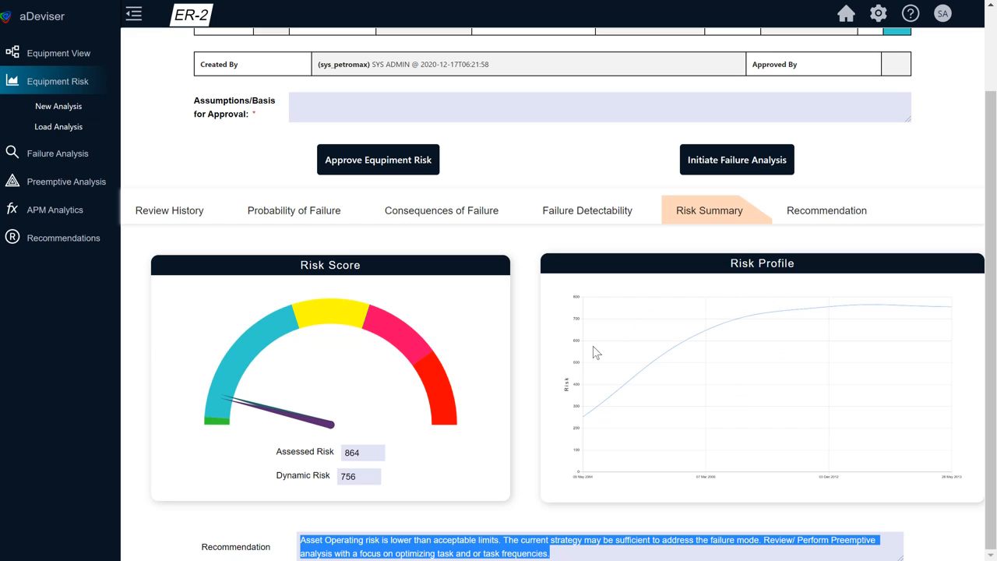
left_click(570, 422)
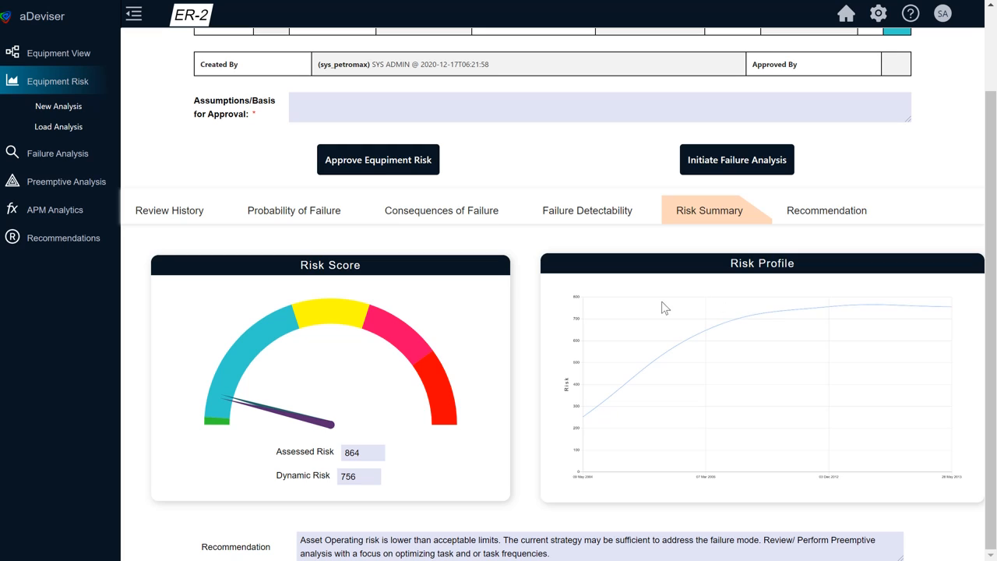
Step: Add a recommendation with short description "Investigate the Rise in Risk" and long description "Investigate the rise in risk"
left_click(830, 216)
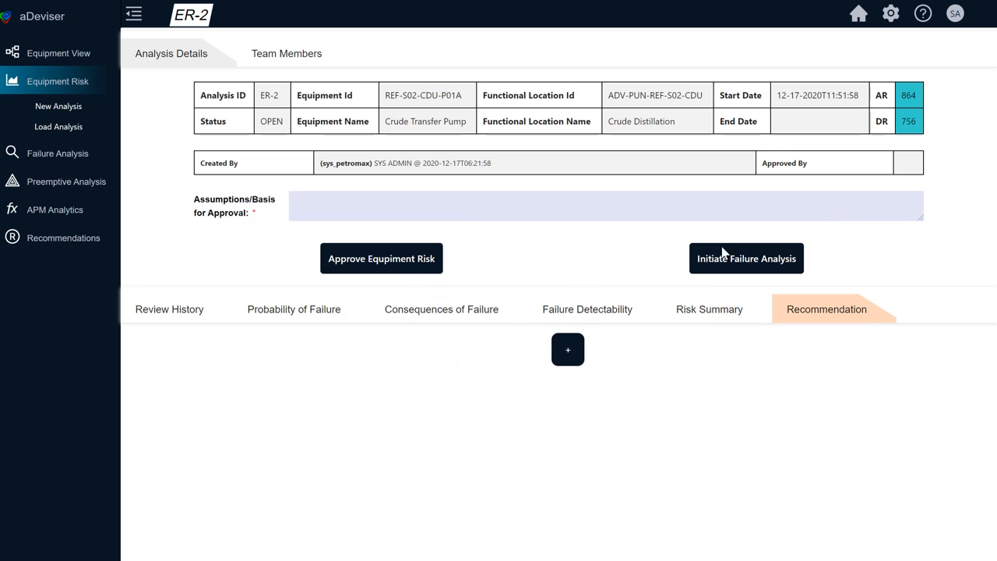
left_click(569, 349)
left_click(300, 381)
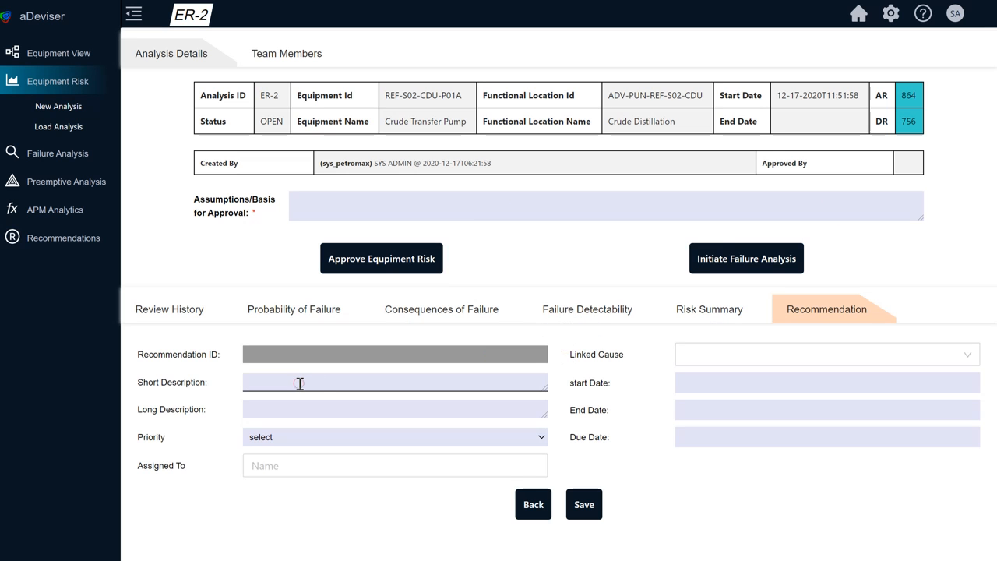
type("Investigate the Rise in Risk")
left_click_drag(393, 383, 236, 389)
left_click(274, 410)
type("Inves")
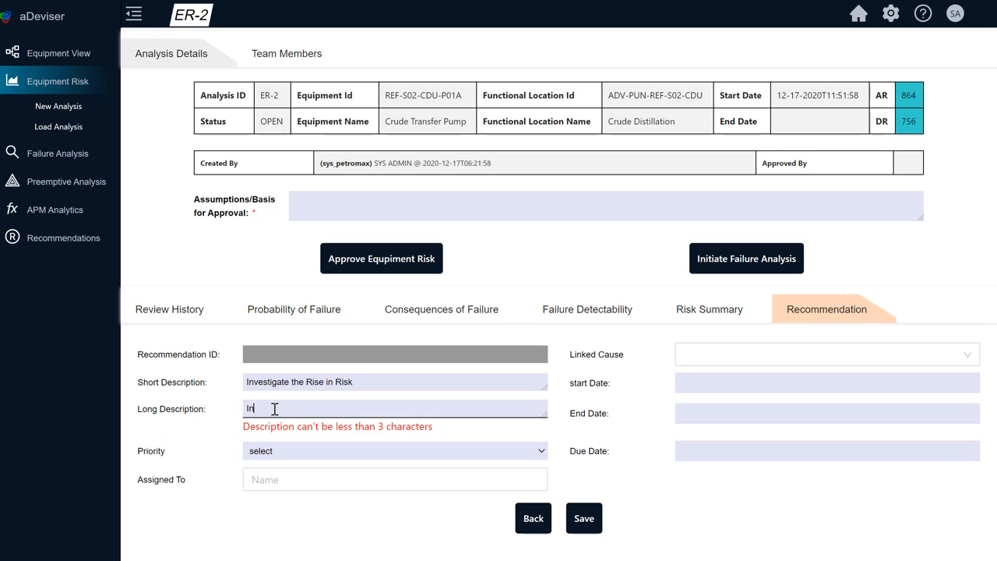
type("tigate the rise in risk")
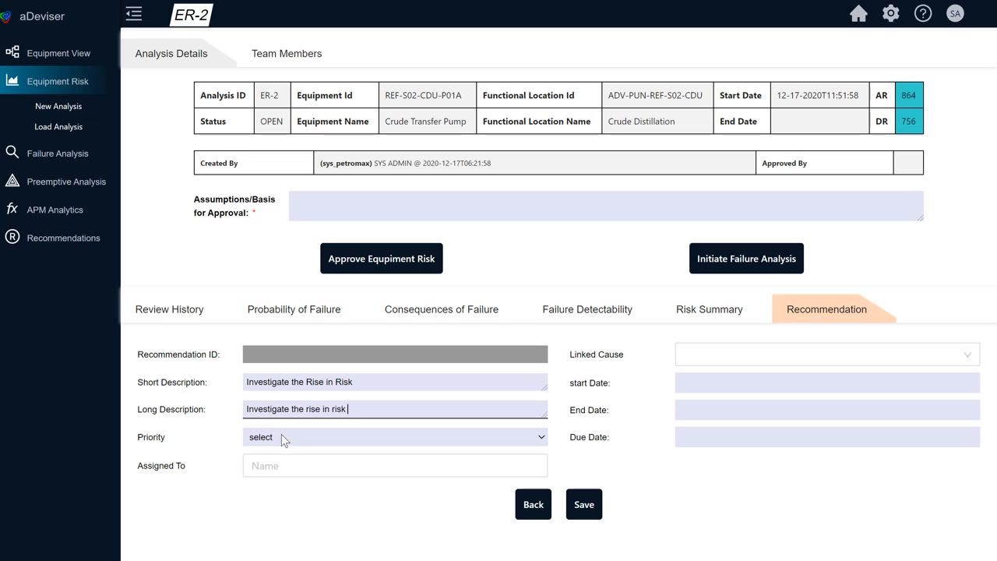
Step: Set the recommendation's priority to High and assign it to admindevserver02
left_click(281, 434)
left_click(259, 479)
left_click(289, 466)
left_click(327, 268)
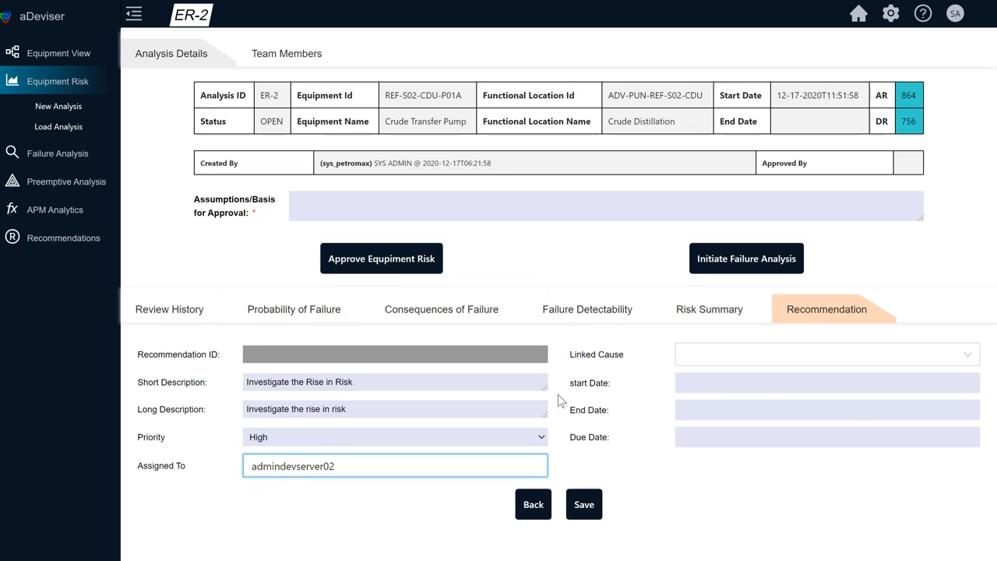
Step: Set the recommendation's start date to 12-15-2020, end date to 12-31-2020 and due date to 12-28-2020
left_click(711, 383)
left_click(738, 504)
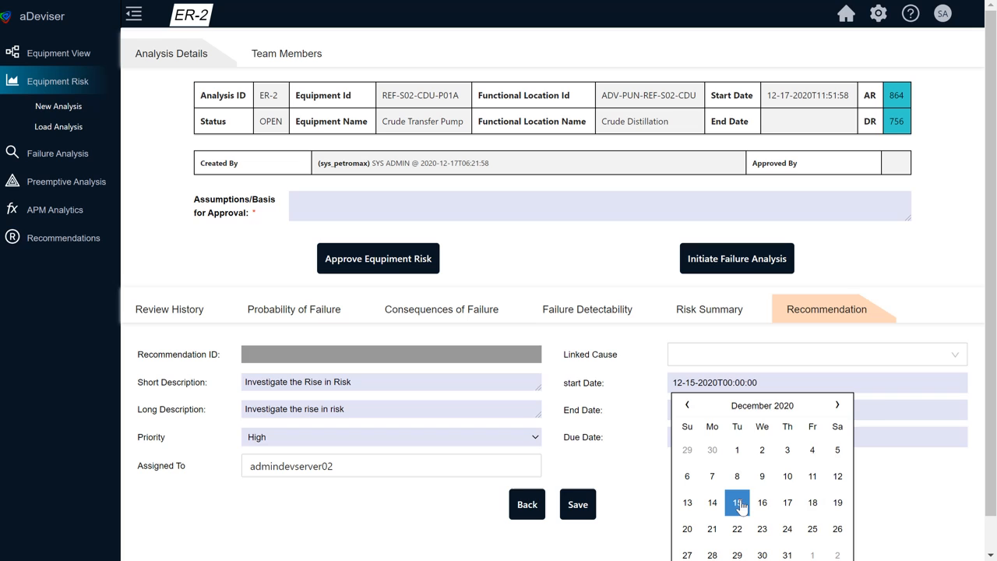
left_click(882, 412)
scroll(858, 452, "down", 1)
left_click(787, 518)
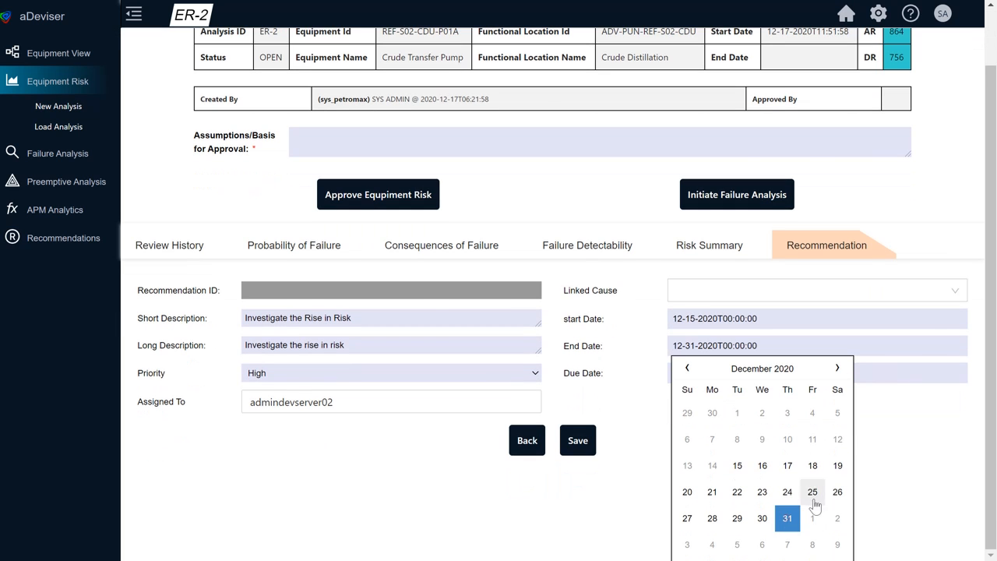
left_click(917, 374)
scroll(779, 468, "down", 2)
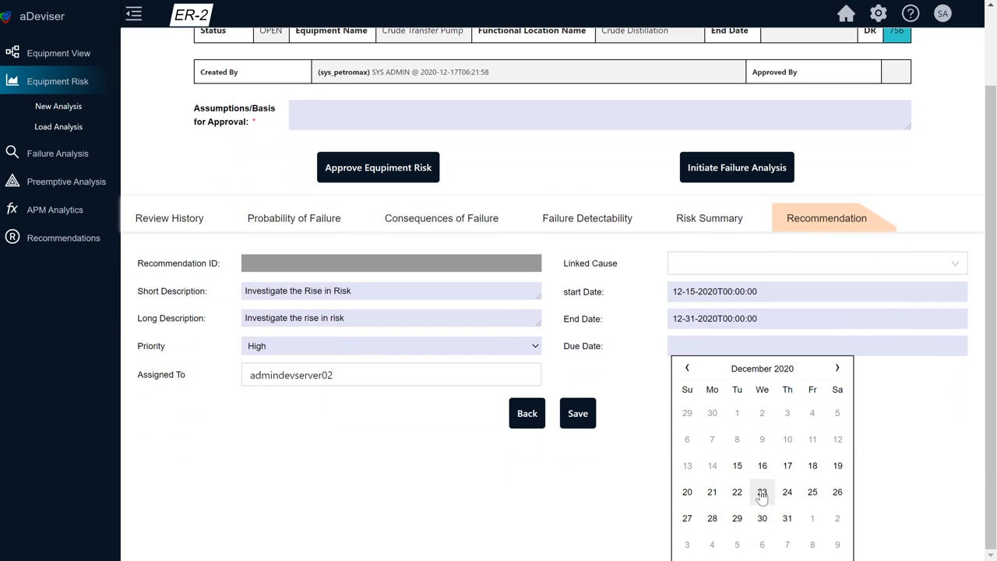
left_click(711, 517)
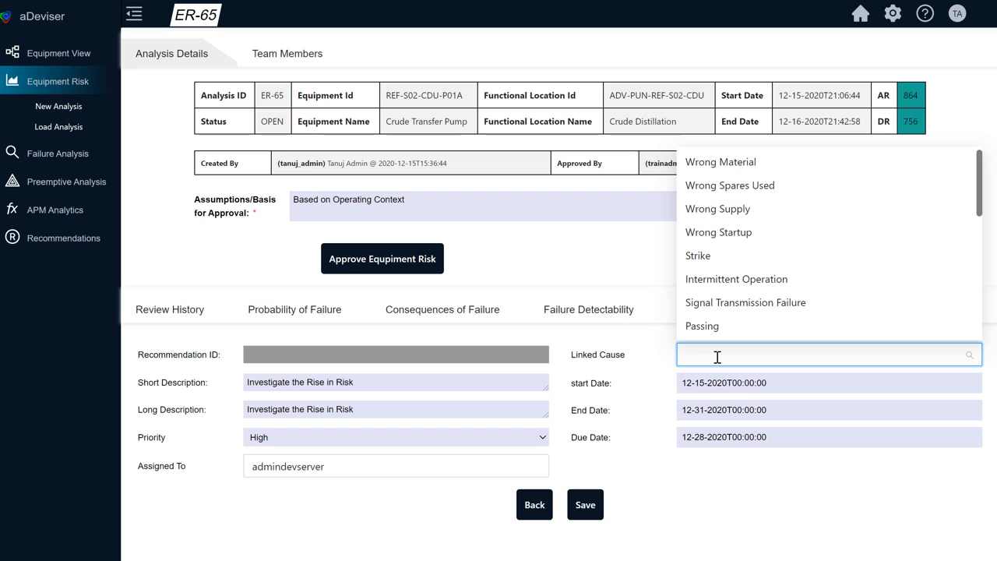
Step: Link the recommendation to the cause Assessed Risk Evaluation and save it
type("ris")
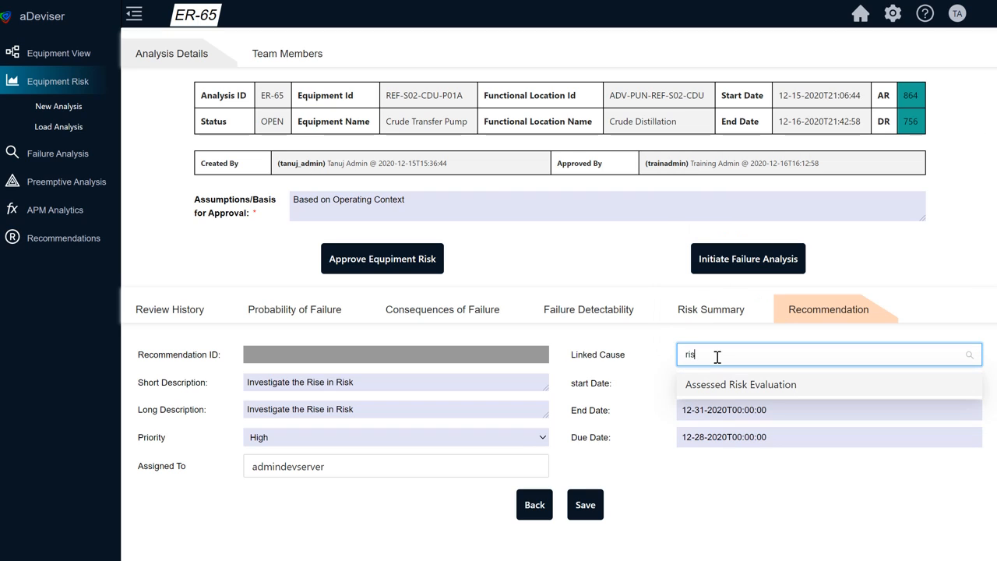
left_click(730, 384)
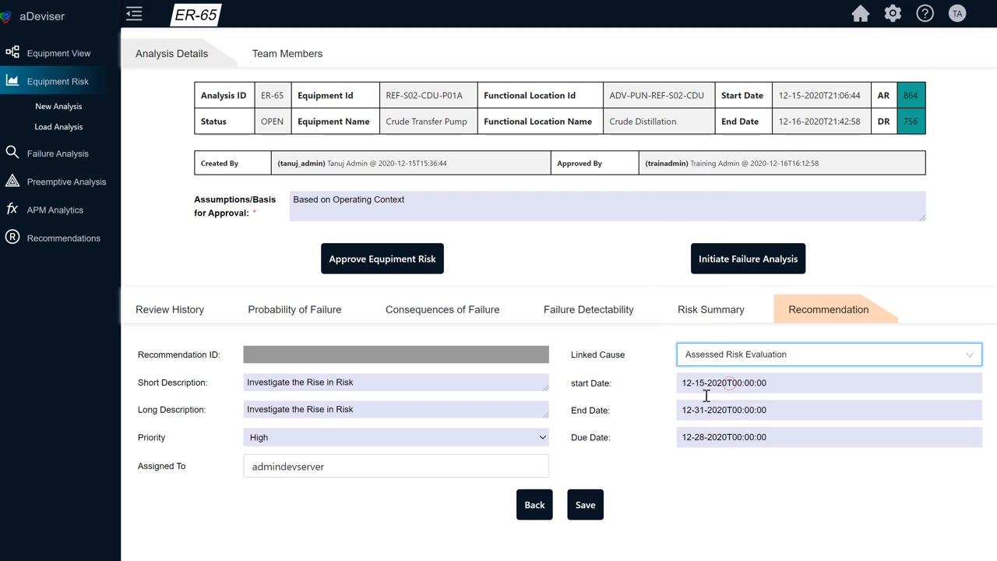
left_click(586, 507)
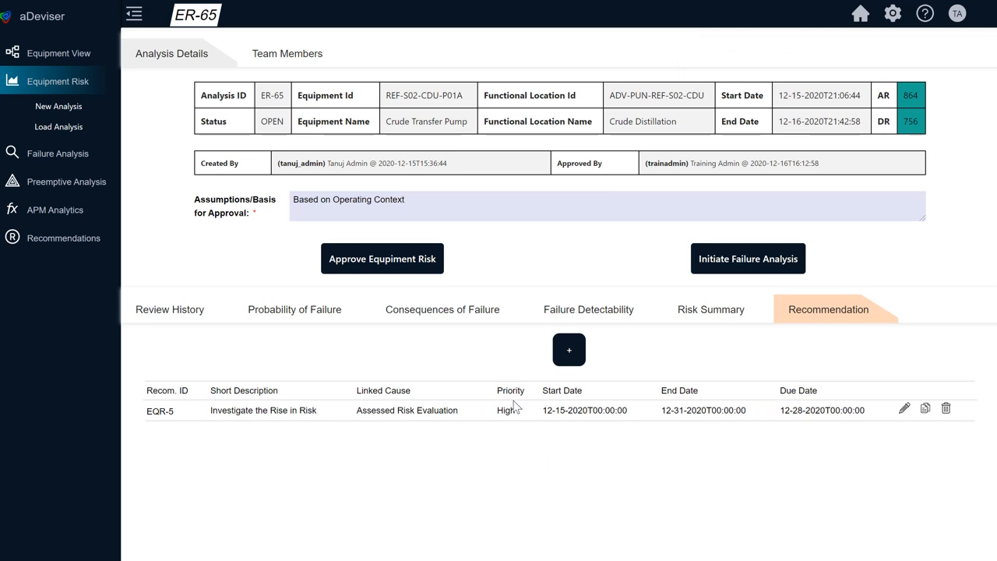
Step: Approve the equipment risk on the basis "Based on Operating Context" and dismiss the notifications
left_click(438, 196)
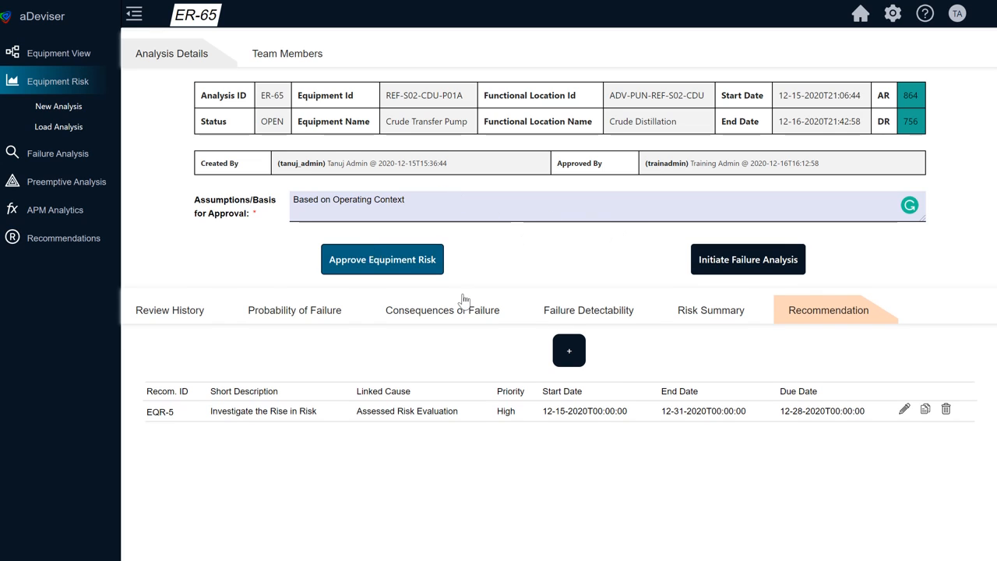
left_click(689, 318)
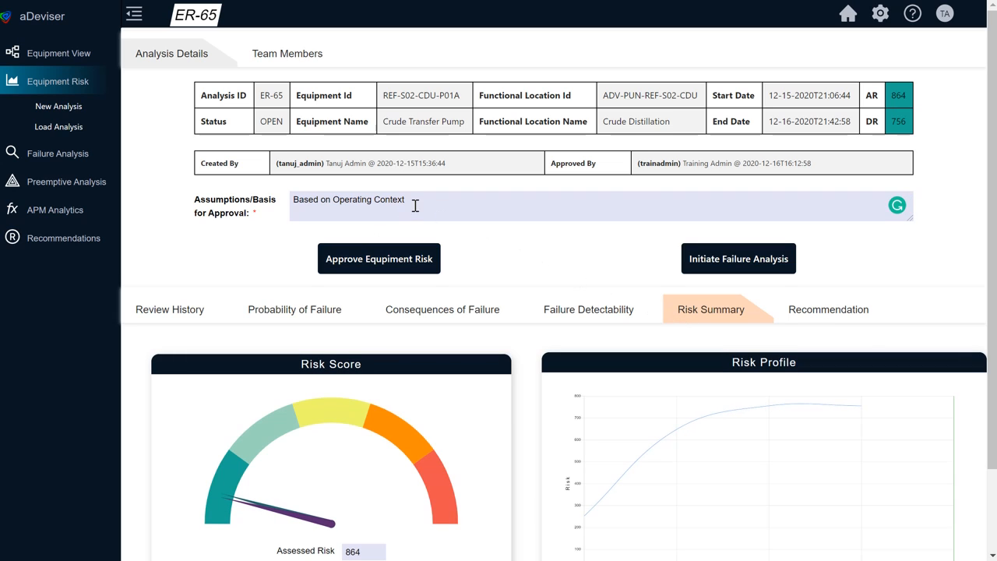
left_click_drag(414, 205, 241, 222)
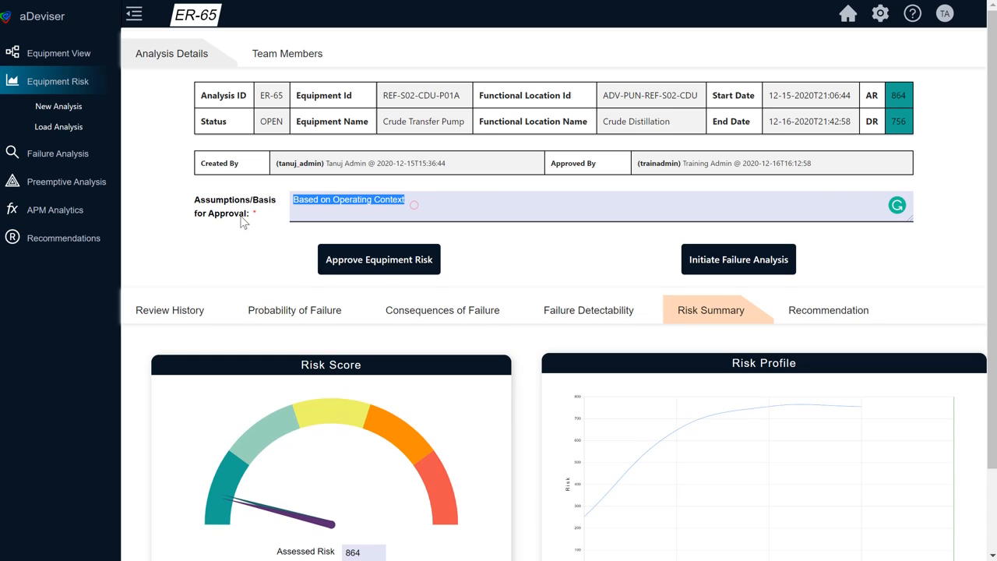
left_click(392, 265)
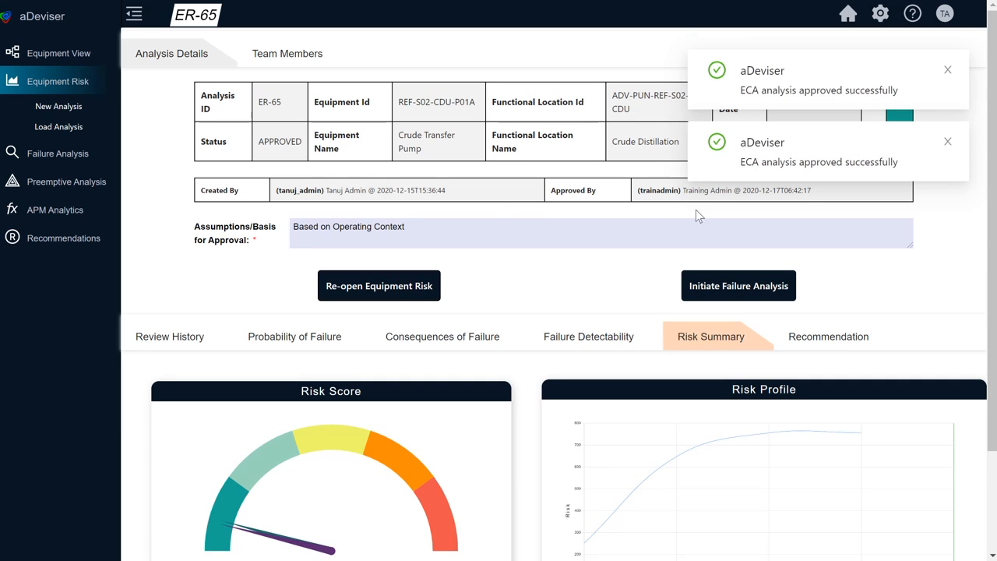
left_click(948, 141)
left_click(947, 69)
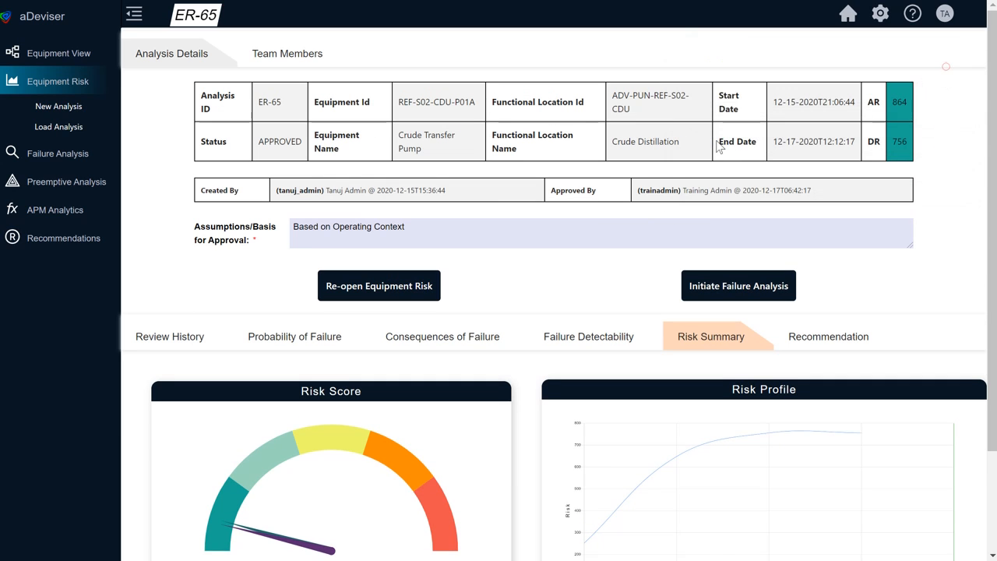
Step: Initiate a failure analysis named "Investigate the deviation in risk", describing it as investigating the cause of risk deviation observed with historical data, and save it
left_click(752, 290)
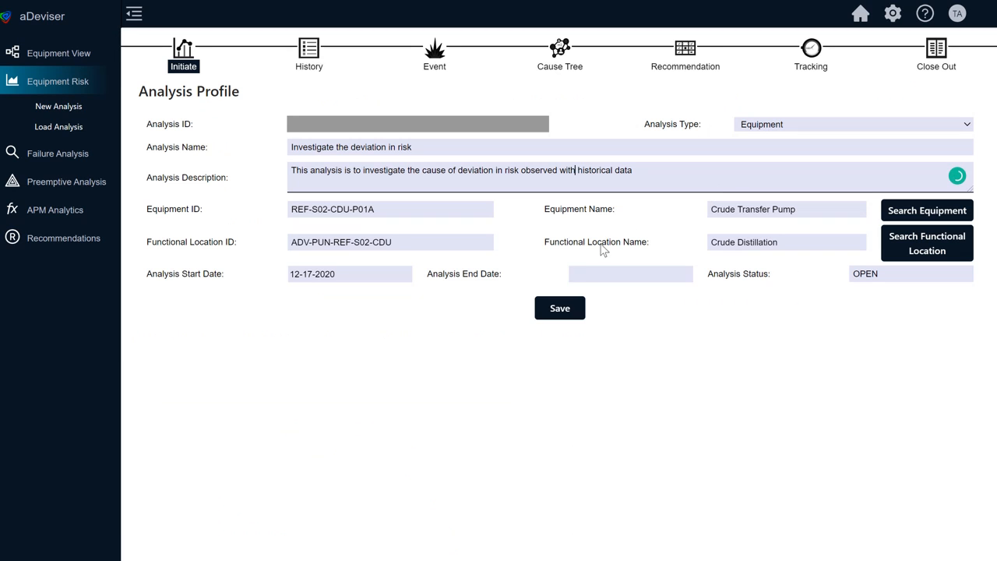
left_click(560, 309)
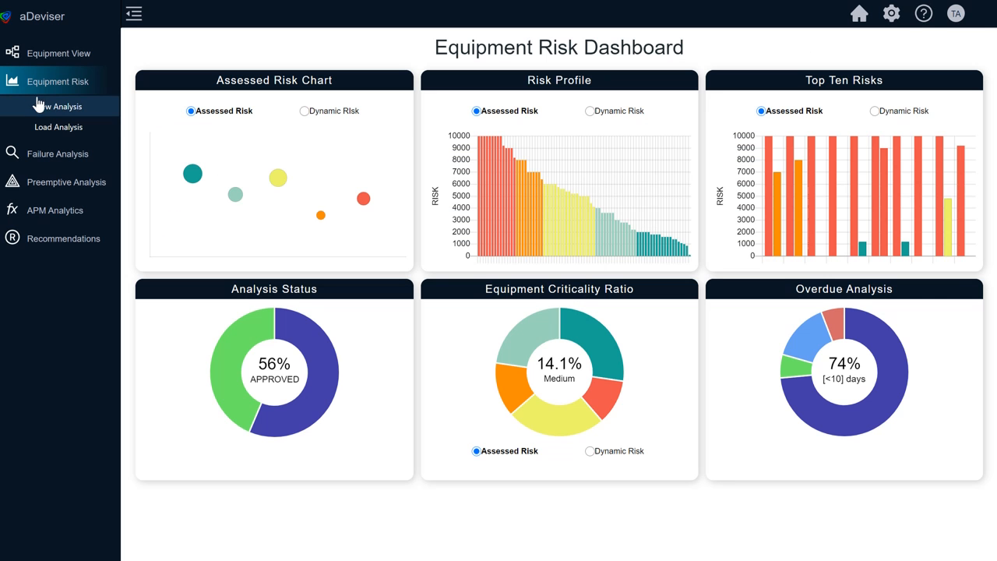
Step: Load the list of existing equipment risk analyses and search for those with Approved status
left_click(58, 128)
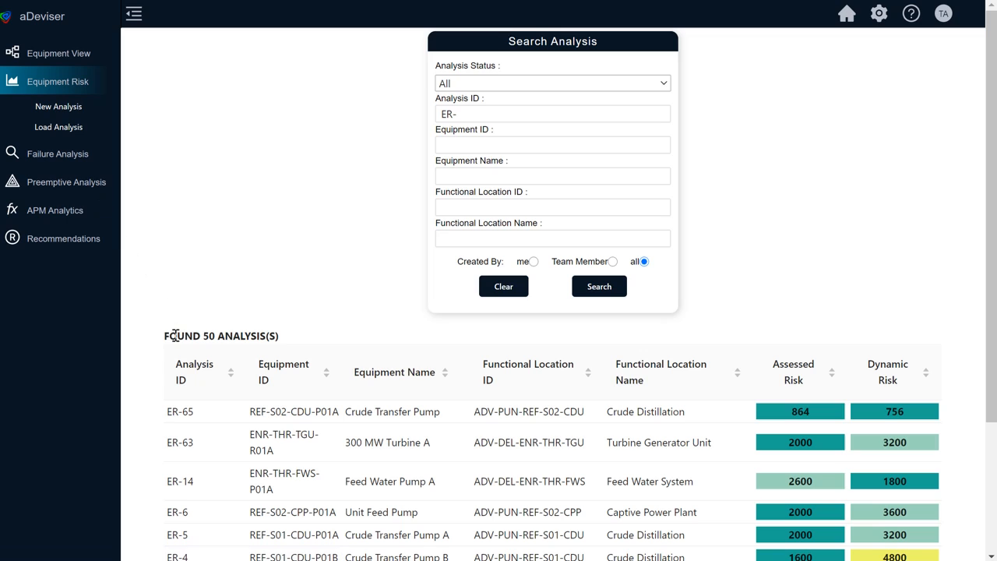
left_click_drag(166, 336, 289, 345)
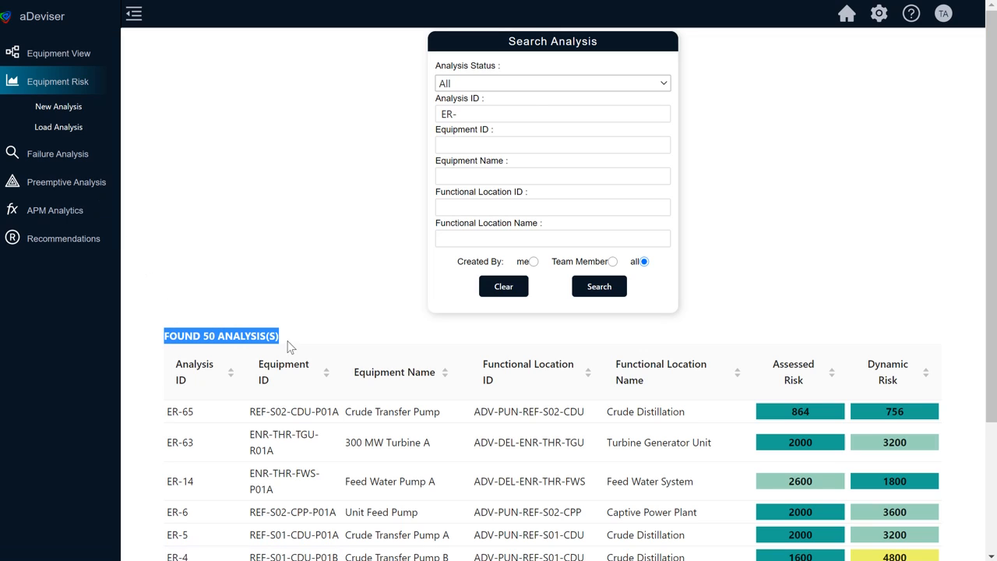
left_click(498, 82)
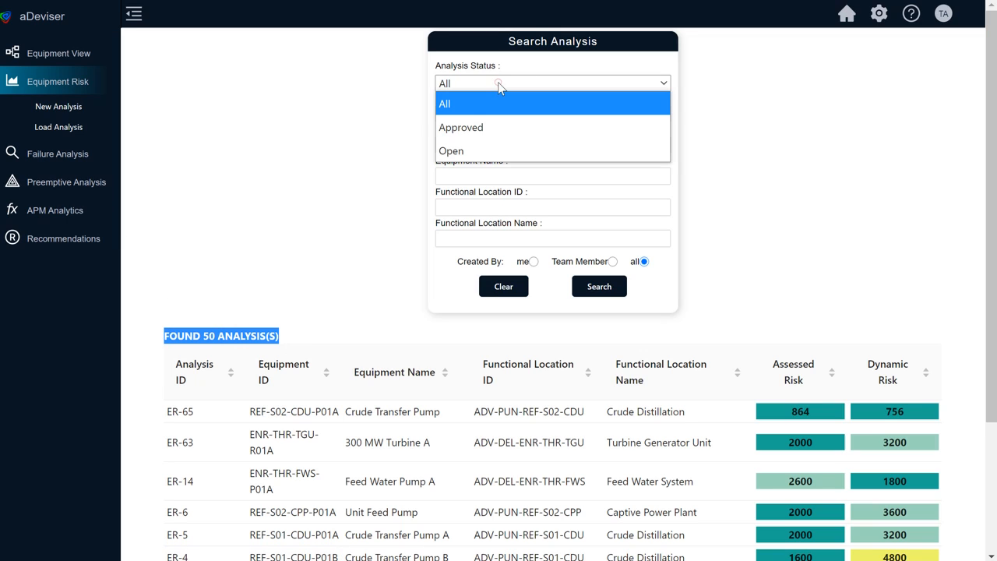
left_click(498, 128)
left_click(600, 287)
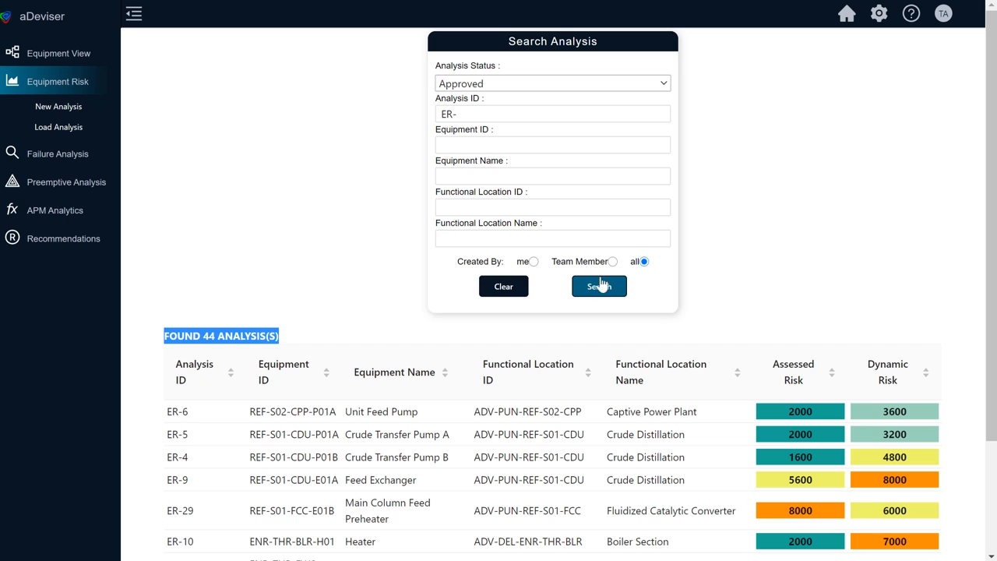
Step: Search for equipment risk analyses with Open status
left_click(516, 83)
left_click(514, 150)
left_click(598, 288)
Step: Narrow the search of open analyses to equipment ID REF-S01-CDU-P01A
left_click(508, 144)
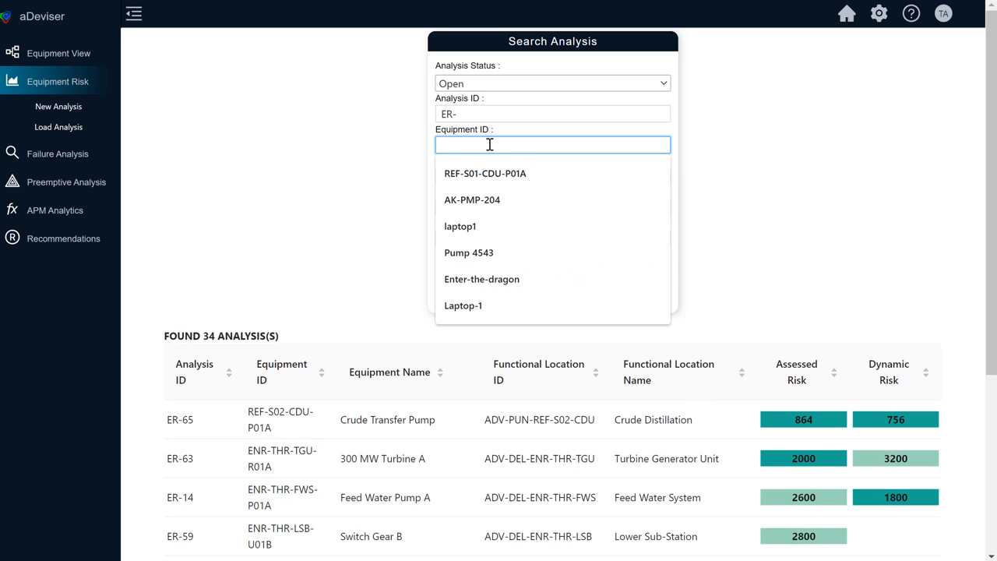
left_click(490, 145)
left_click(489, 145)
left_click(494, 171)
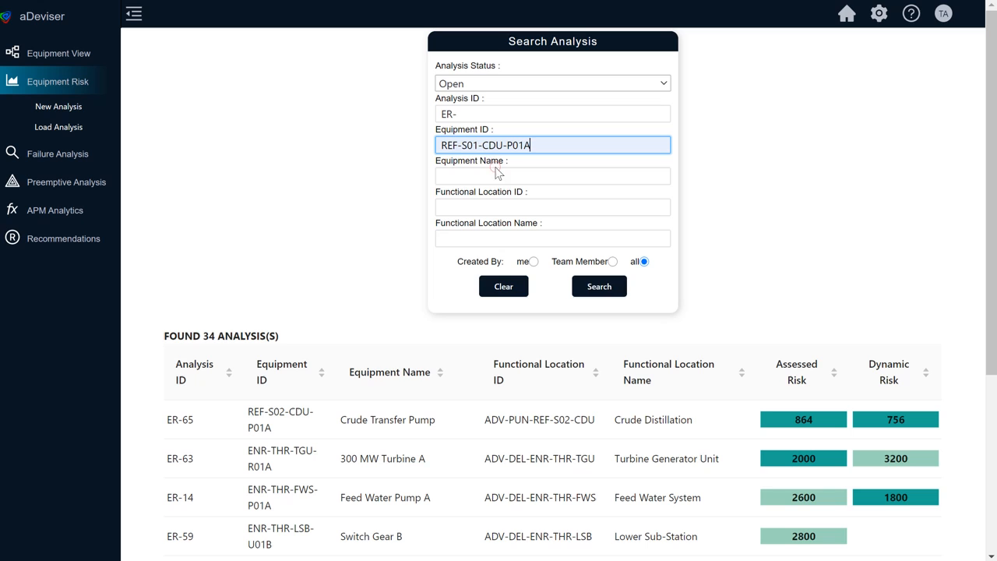
left_click(588, 290)
Step: Search the Approved analyses for the same equipment ID and open ER-5 to examine its risk score, risk profile and recommendation
left_click(495, 84)
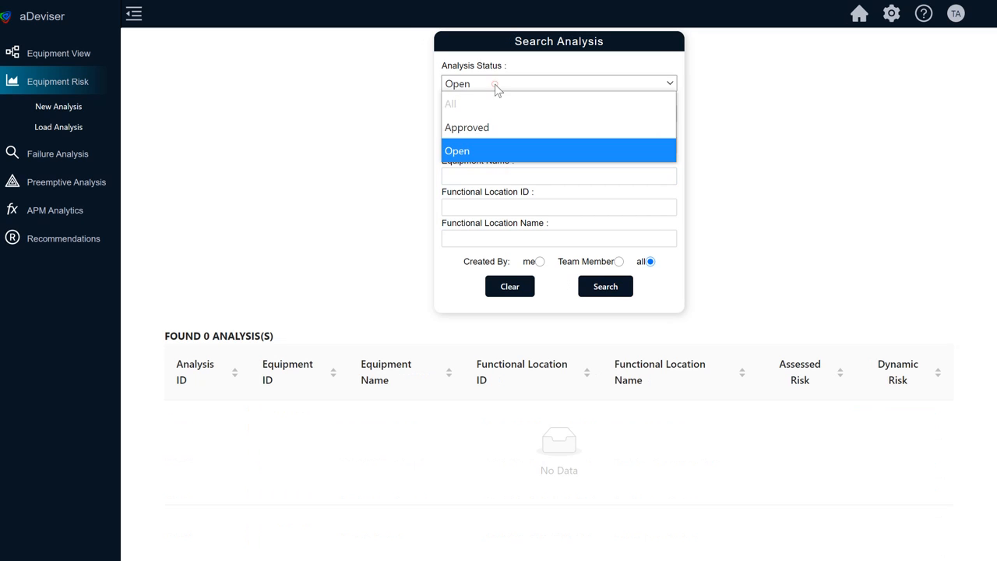
left_click(491, 127)
left_click(597, 286)
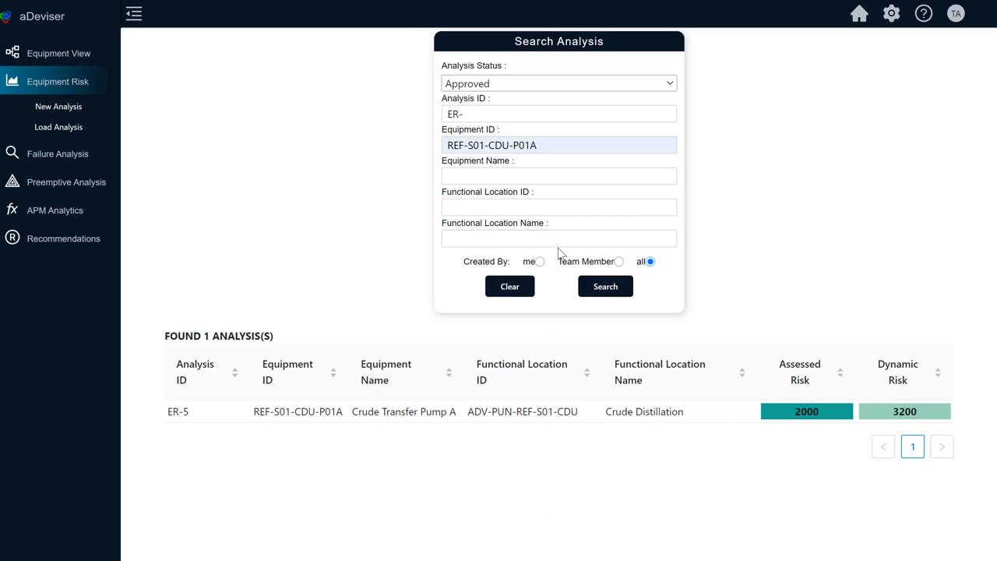
left_click(523, 413)
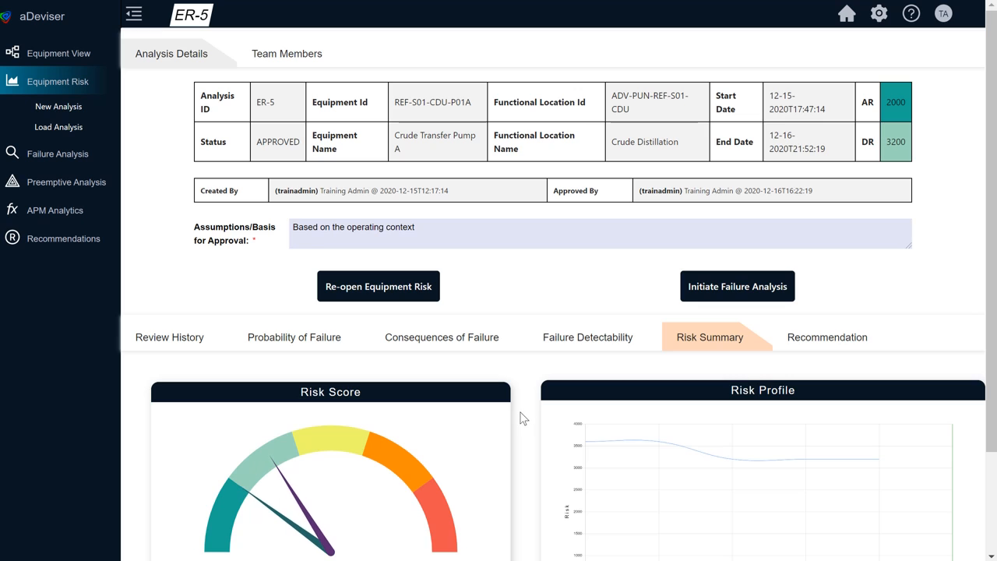
scroll(523, 419, "down", 1)
scroll(523, 419, "down", 1)
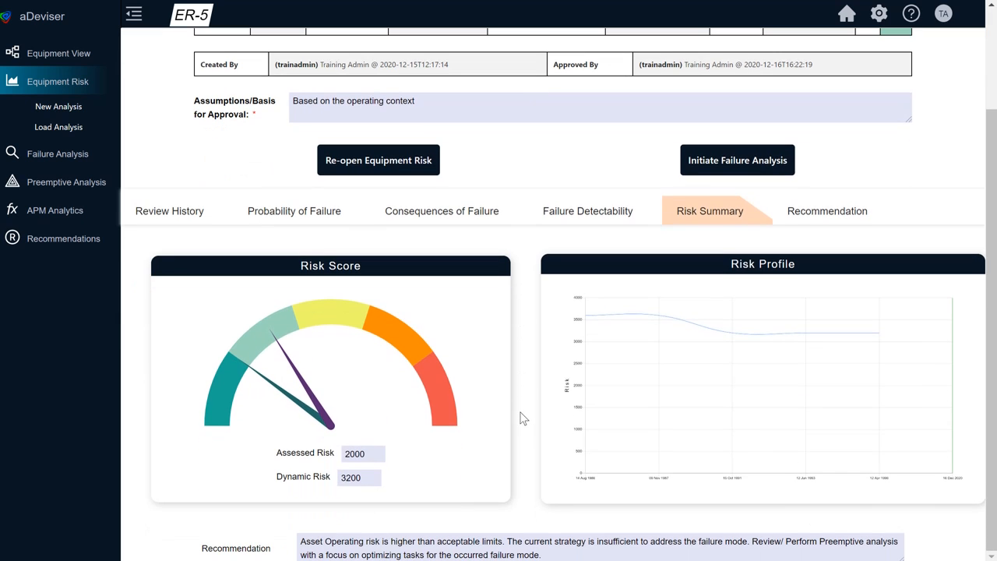